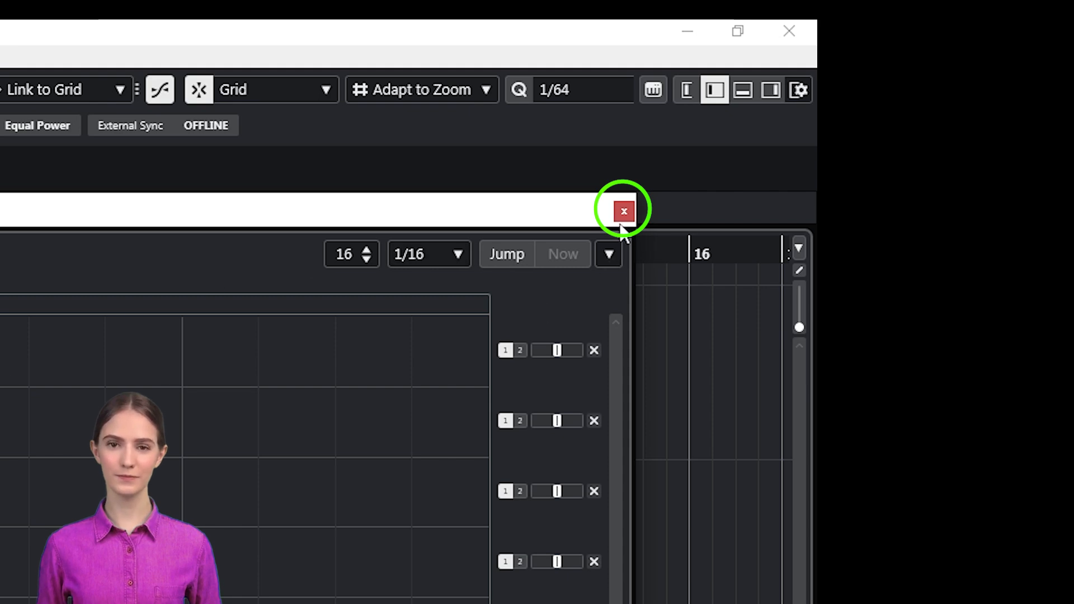
Close and reopen Beat Designer from the EZdrummer 3 track's MIDI insert, and narrow and reposition its window to uncover the track area.
left_click(624, 211)
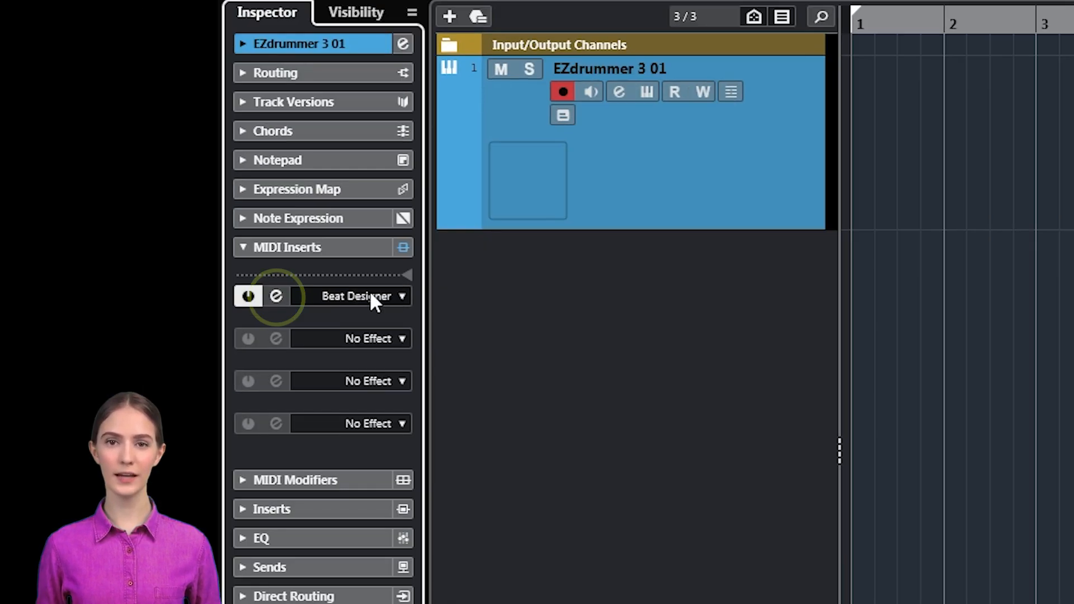
left_click(277, 297)
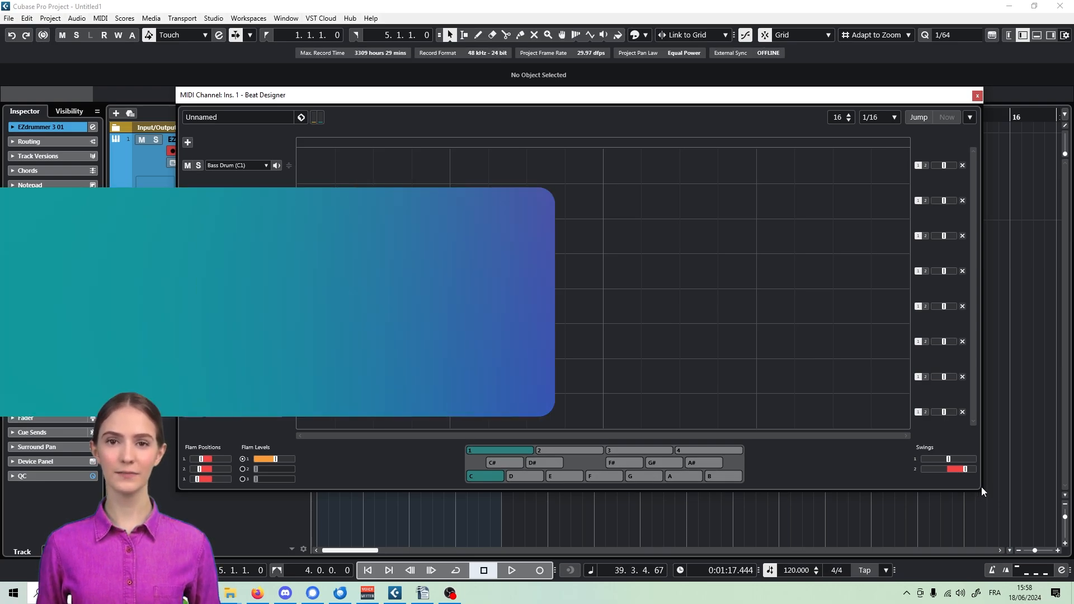
left_click_drag(981, 477, 935, 484)
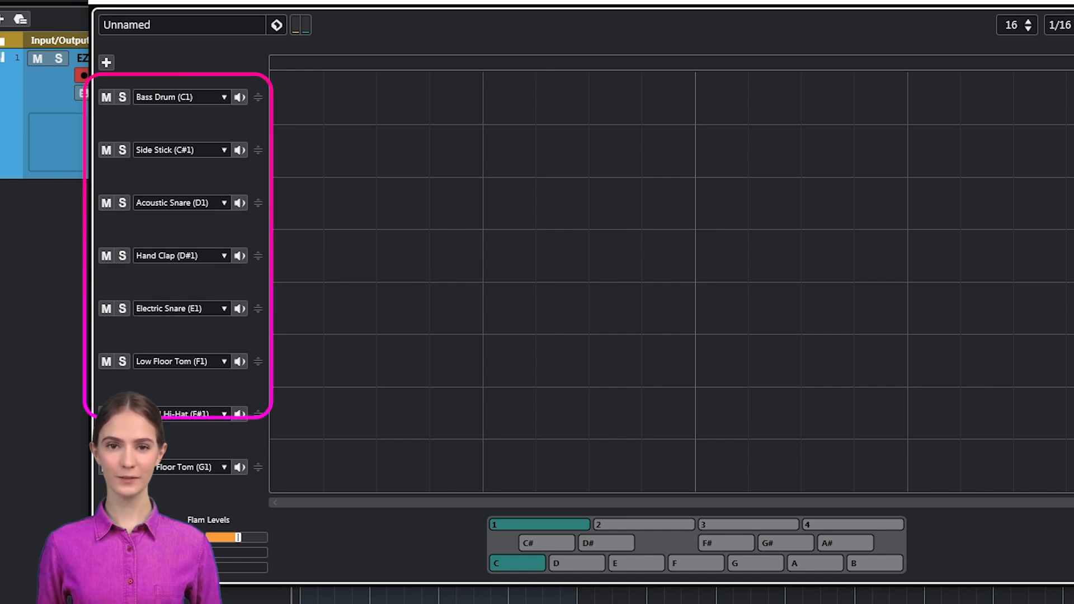
mouse_move(225, 583)
left_mouse_down()
mouse_move(225, 603)
mouse_move(226, 497)
mouse_move(225, 598)
left_mouse_up()
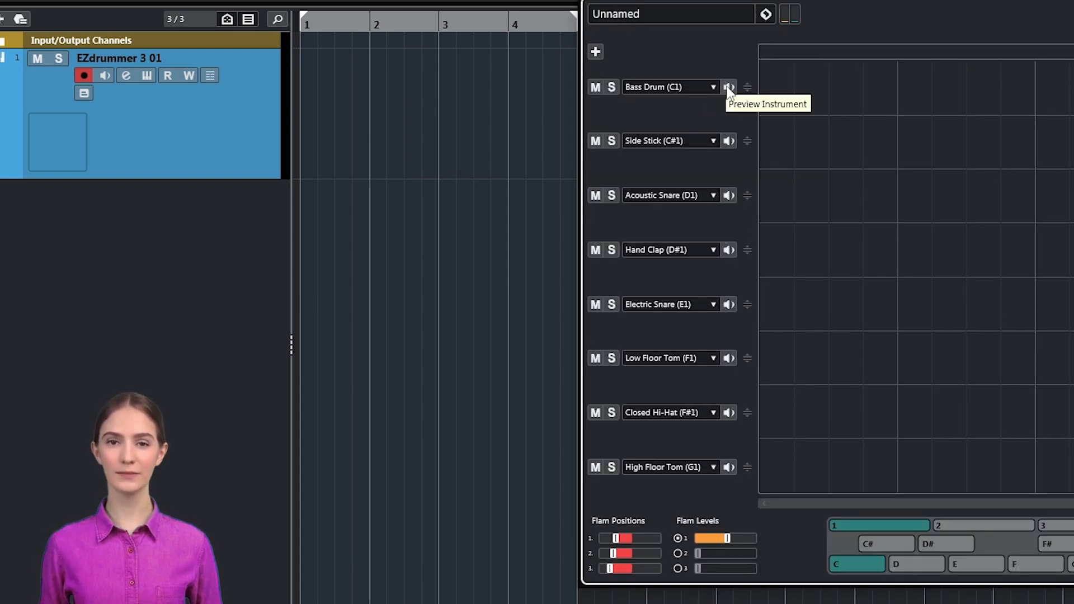
Preview the sounds of the Bass Drum (C1) and Acoustic Snare (D1) lanes.
left_click(728, 86)
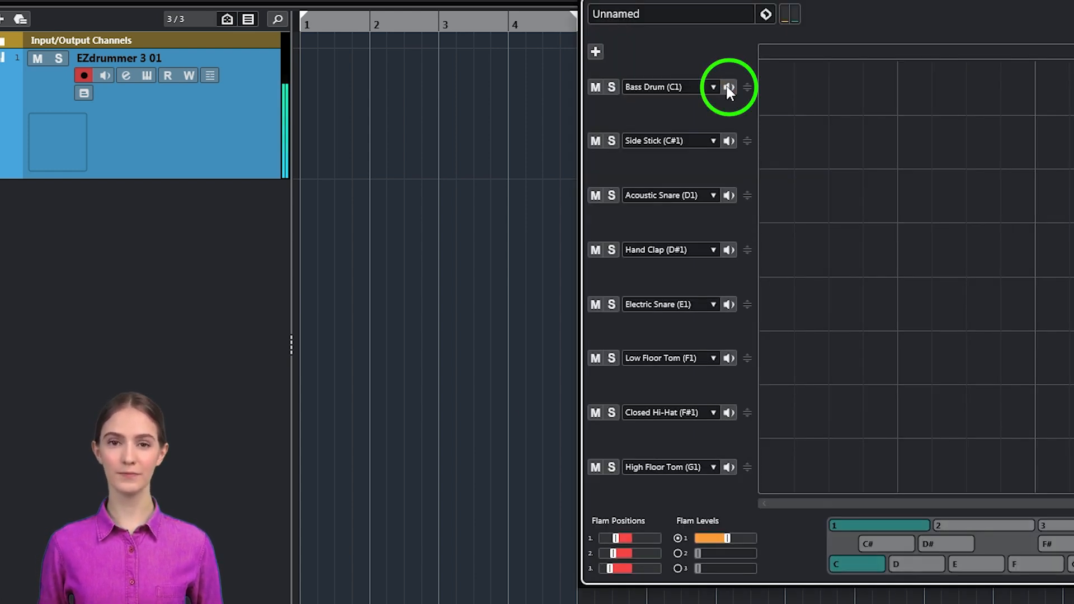
left_click(729, 195)
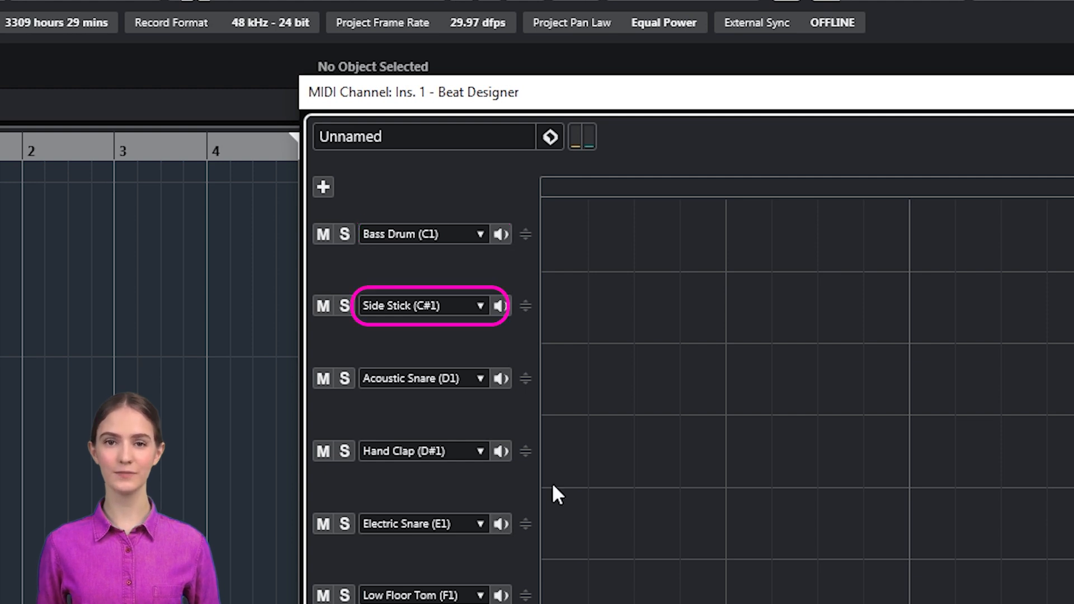
Change the Side Stick lane to Crash Cymbal 1 (C#2) and move the Bass Drum lane below it.
left_click(480, 303)
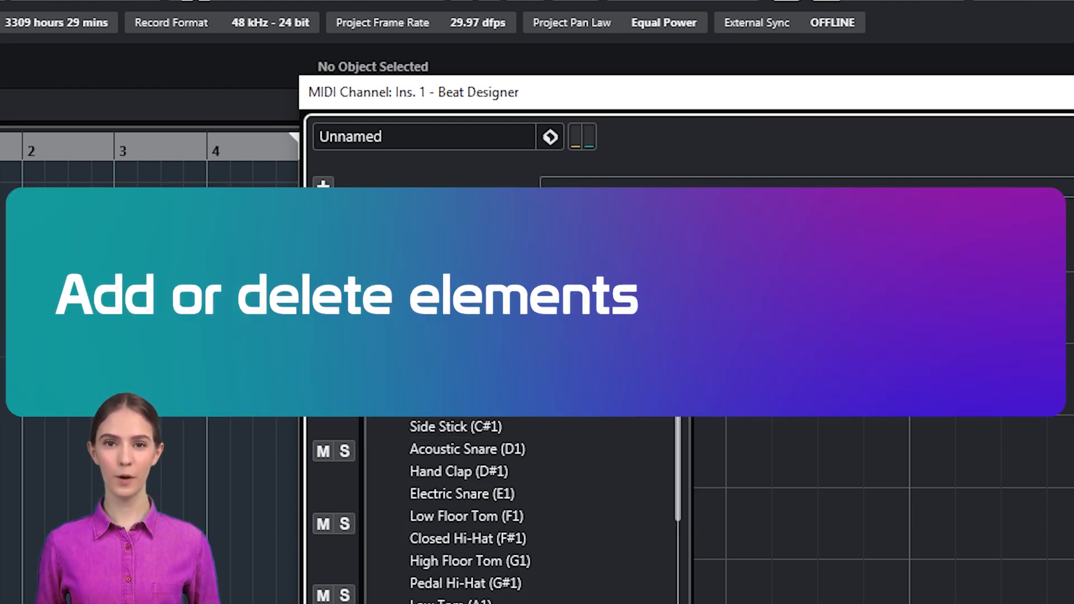
key("Escape")
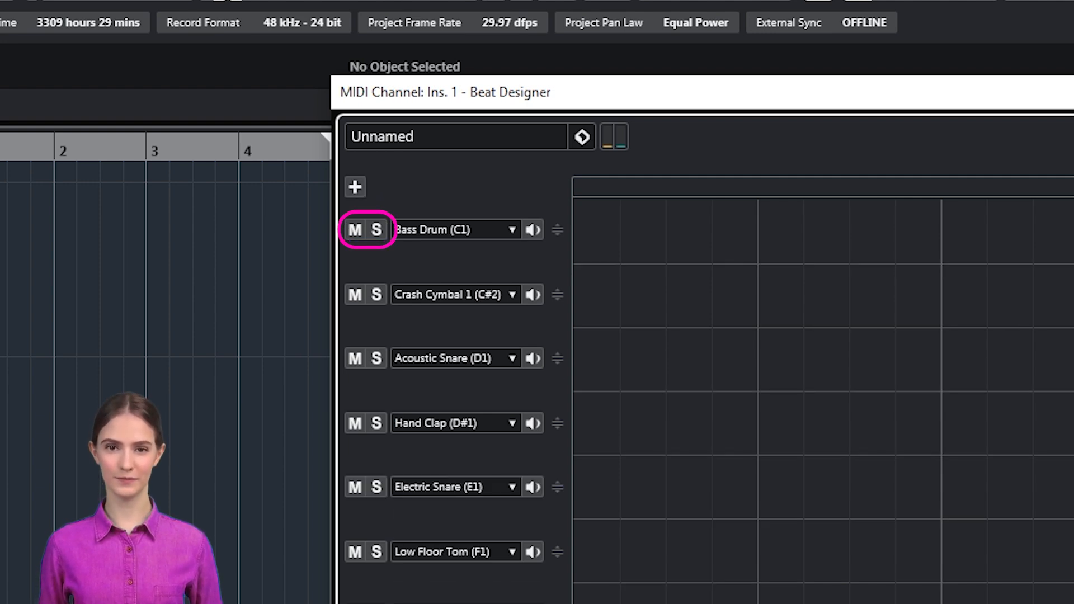
left_click(454, 232)
key("Escape")
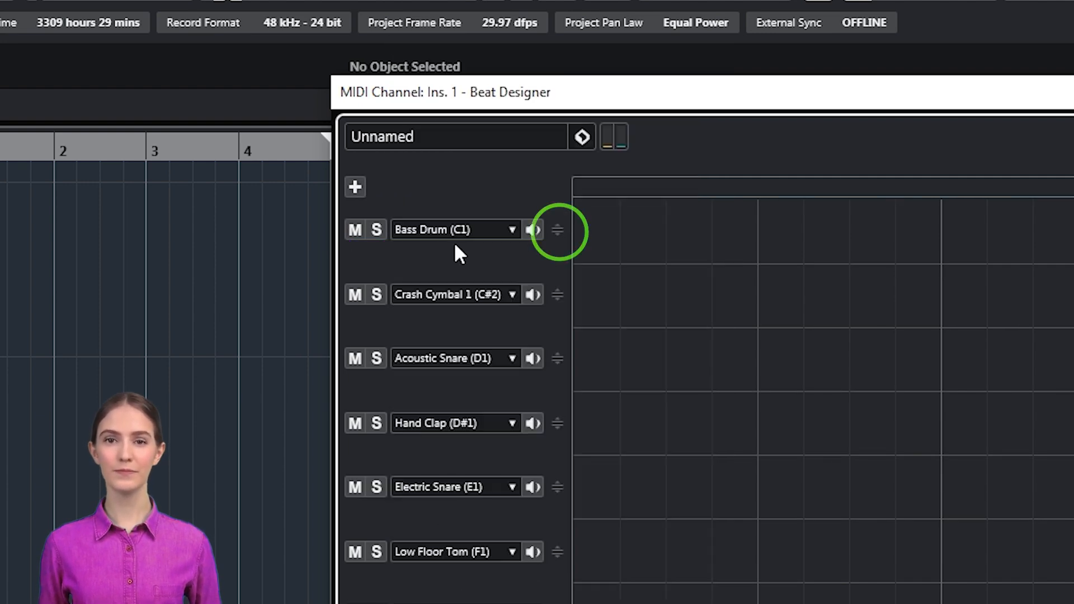
left_click_drag(556, 232, 558, 436)
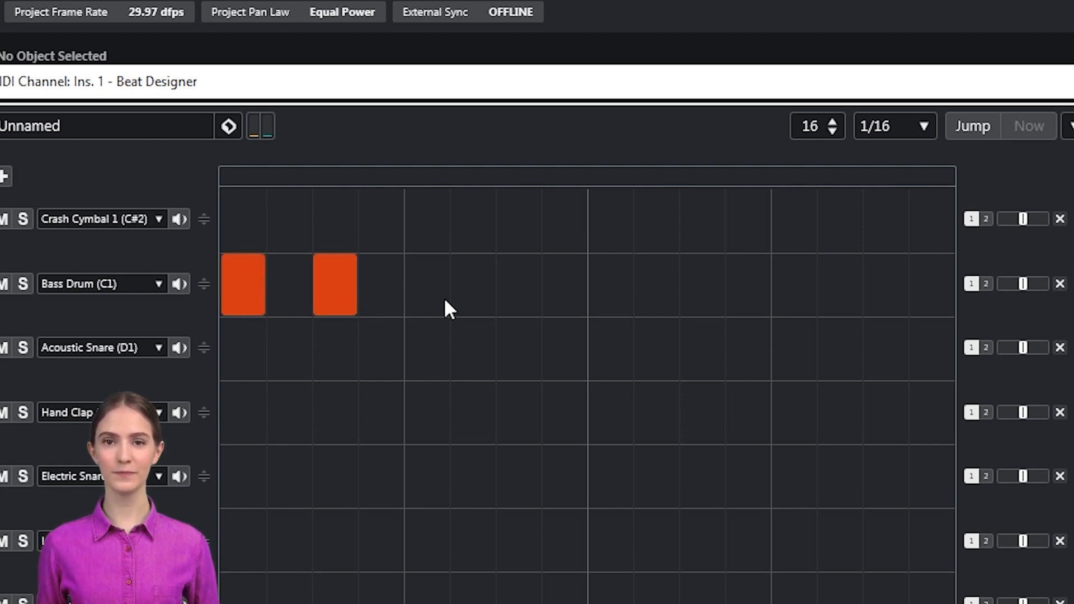
Add Bass Drum hits on steps 5, 7, 9, 11, 14 and 16, and a Crash Cymbal 1 hit on step 16.
left_click(509, 283)
left_click(612, 289)
left_click(704, 299)
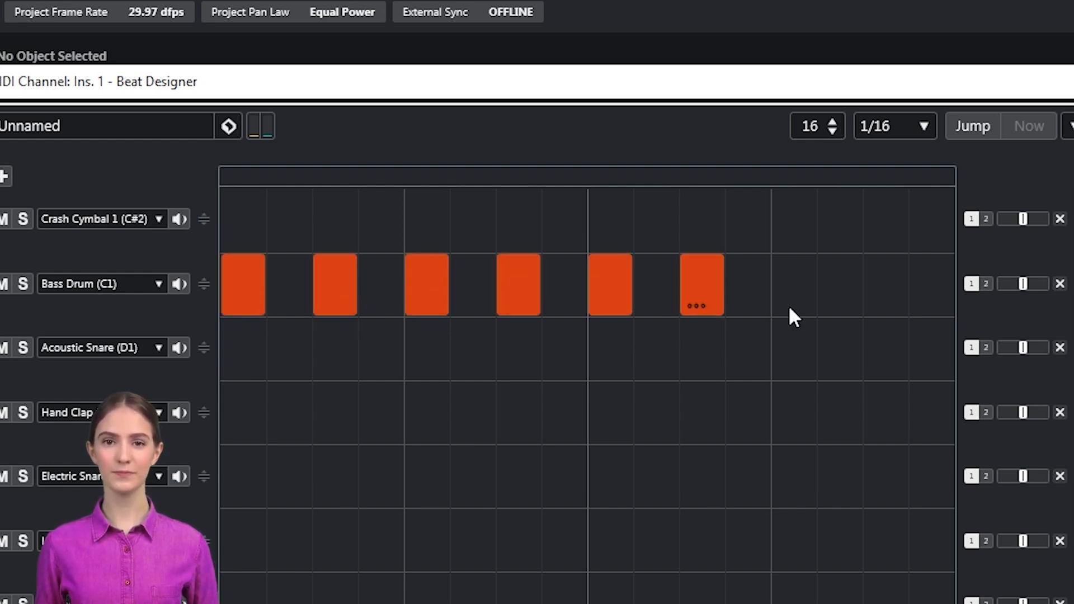
left_click(881, 288)
left_click(892, 283)
left_click(932, 283)
left_click(933, 246)
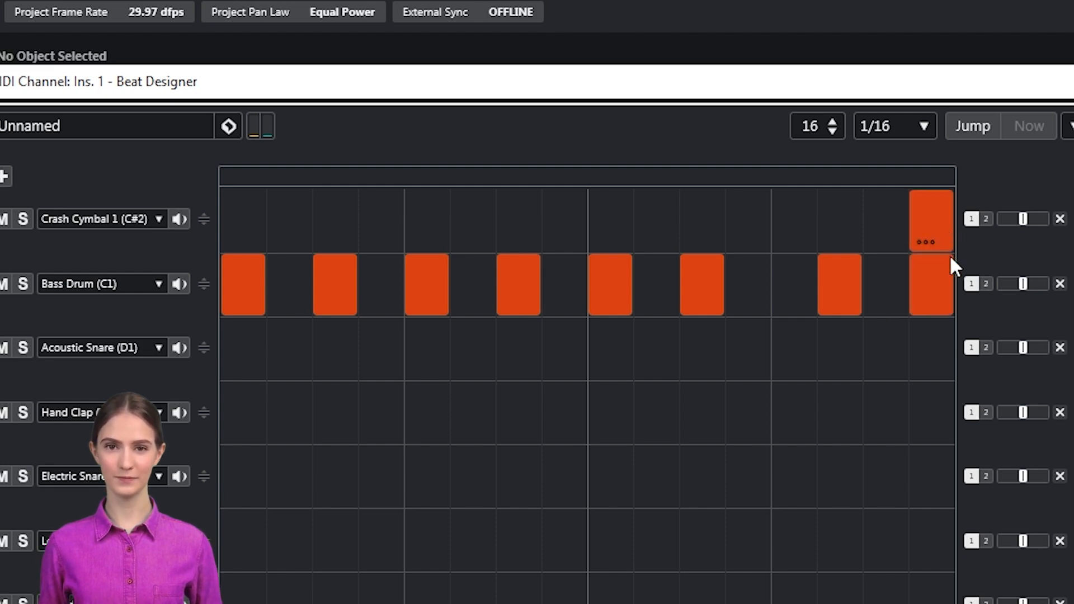
Build the Acoustic Snare pattern with hits on steps 3, 7, 11, 14 and 15, and audition the beat.
left_click(424, 417)
left_click(428, 414)
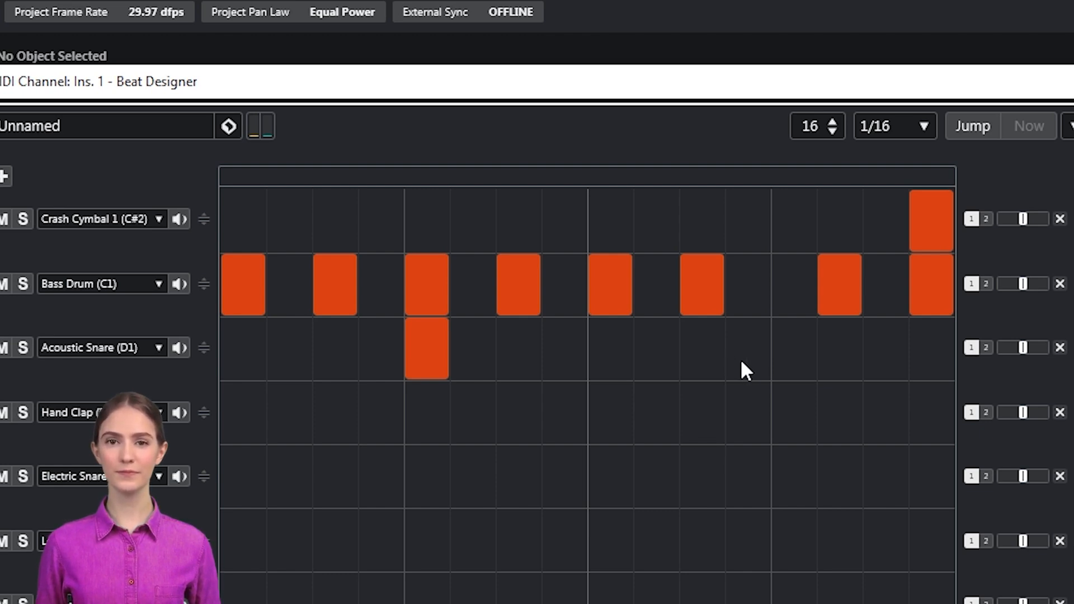
left_click(794, 291)
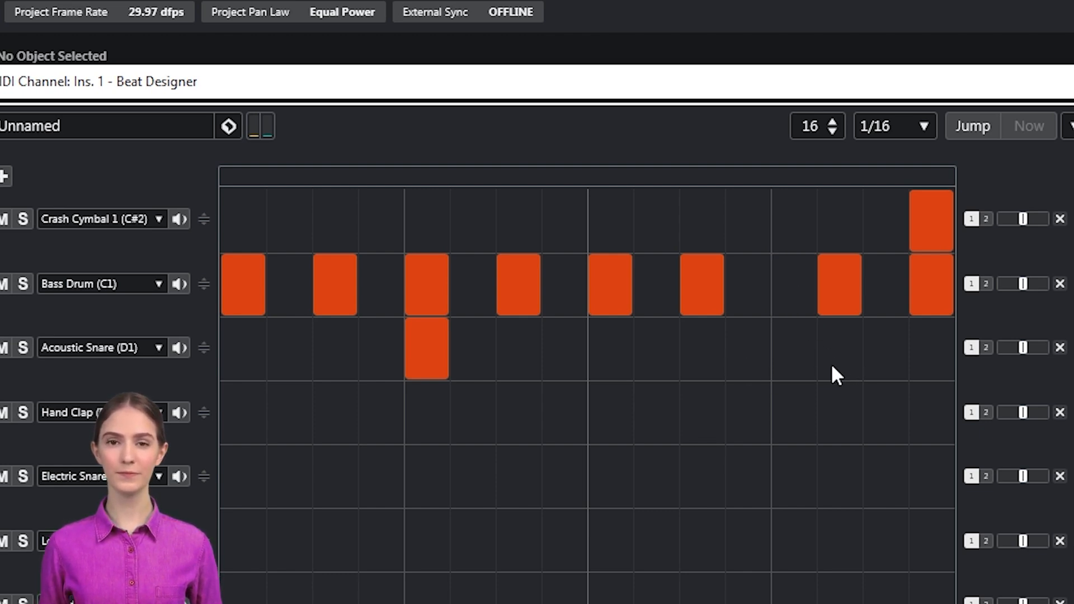
left_click(833, 358)
left_click(881, 358)
left_click(336, 355)
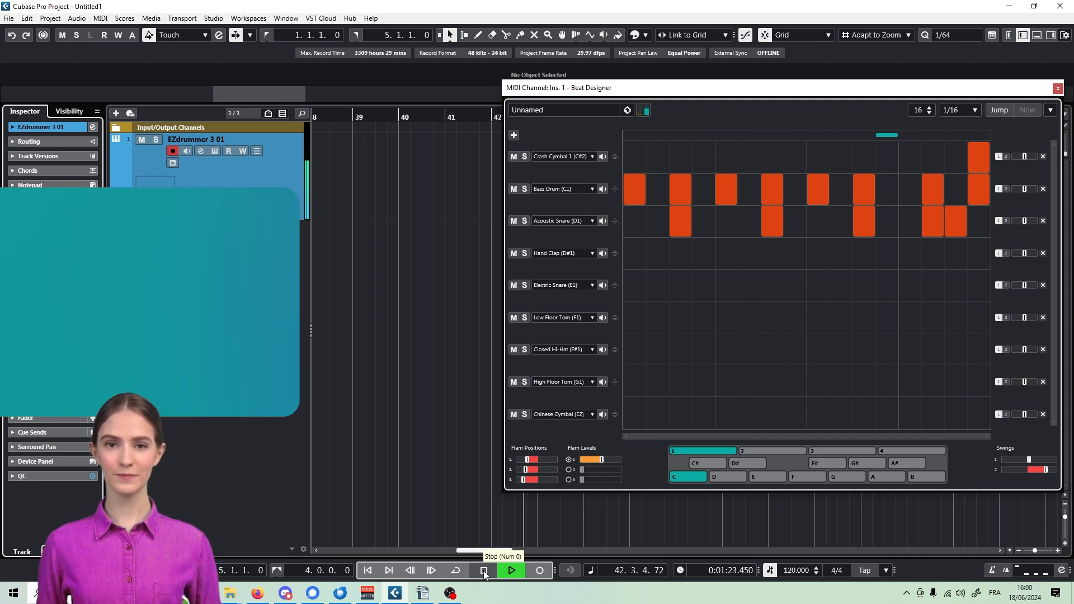
left_click(483, 571)
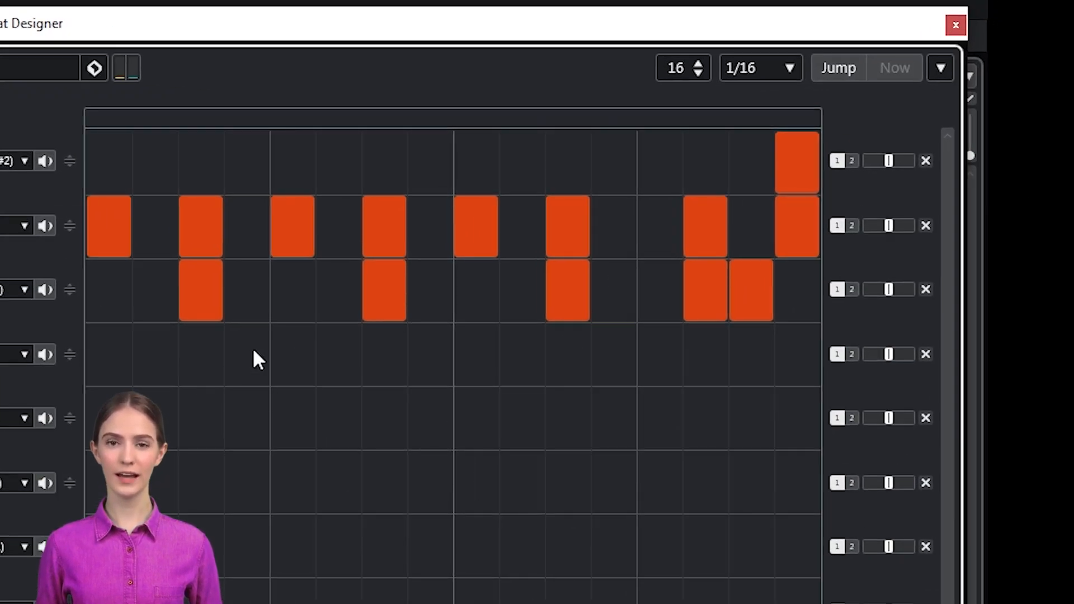
Try velocities up to 127 on a new Hand Clap hit on step 5, and remove the hit.
left_click(307, 357)
left_click_drag(305, 337, 300, 243)
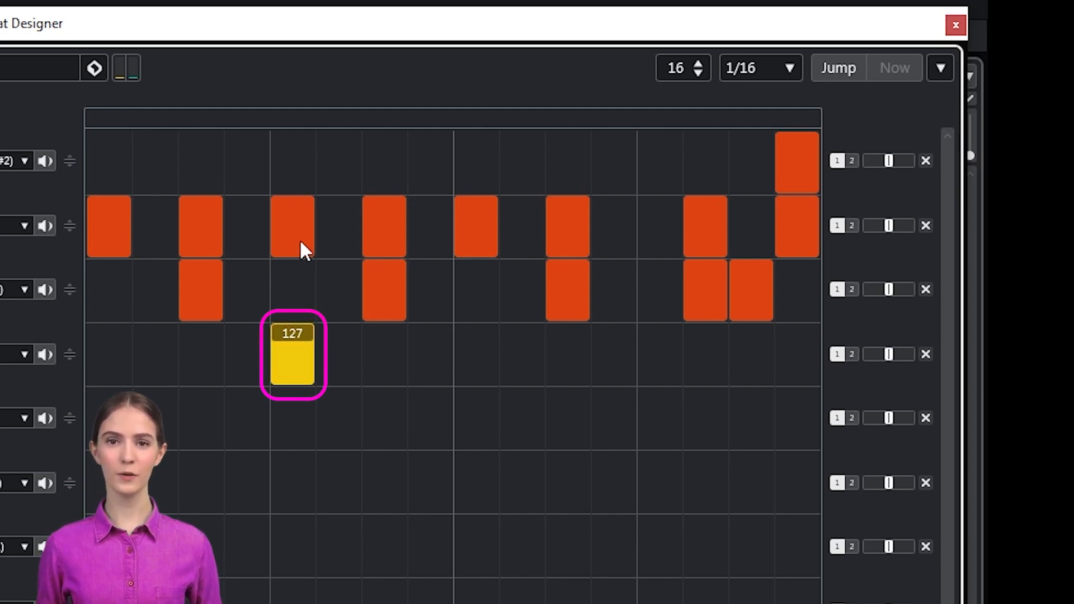
left_click_drag(300, 243, 315, 387)
left_click(299, 364)
Strongly raise the velocity of the Acoustic Snare hit on step 3, strongly lower the one on step 7, and audition the pattern.
left_click_drag(199, 287, 218, 149)
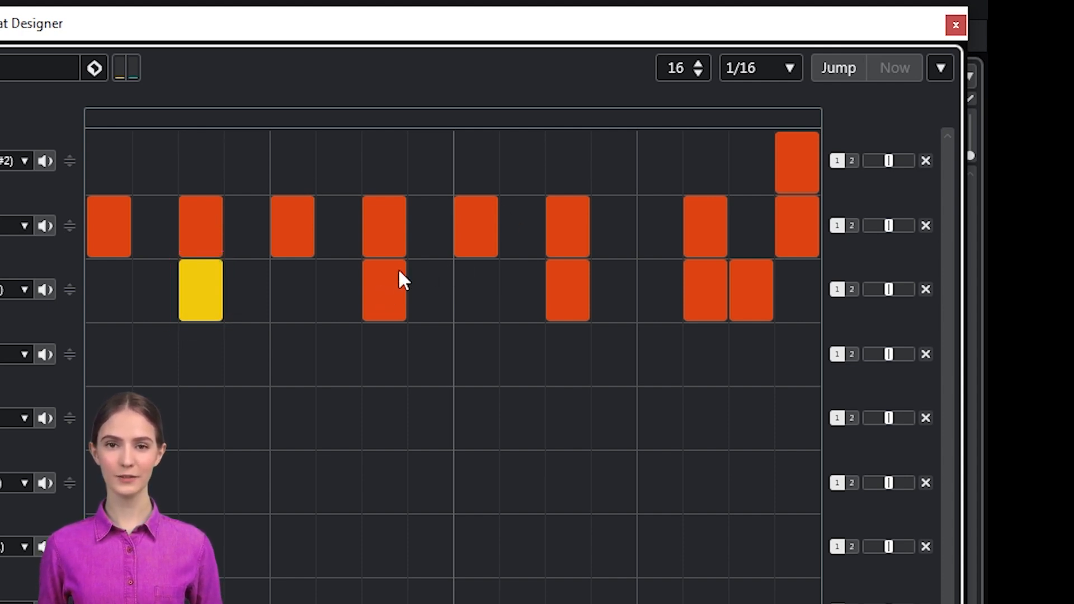
left_click_drag(399, 272, 400, 381)
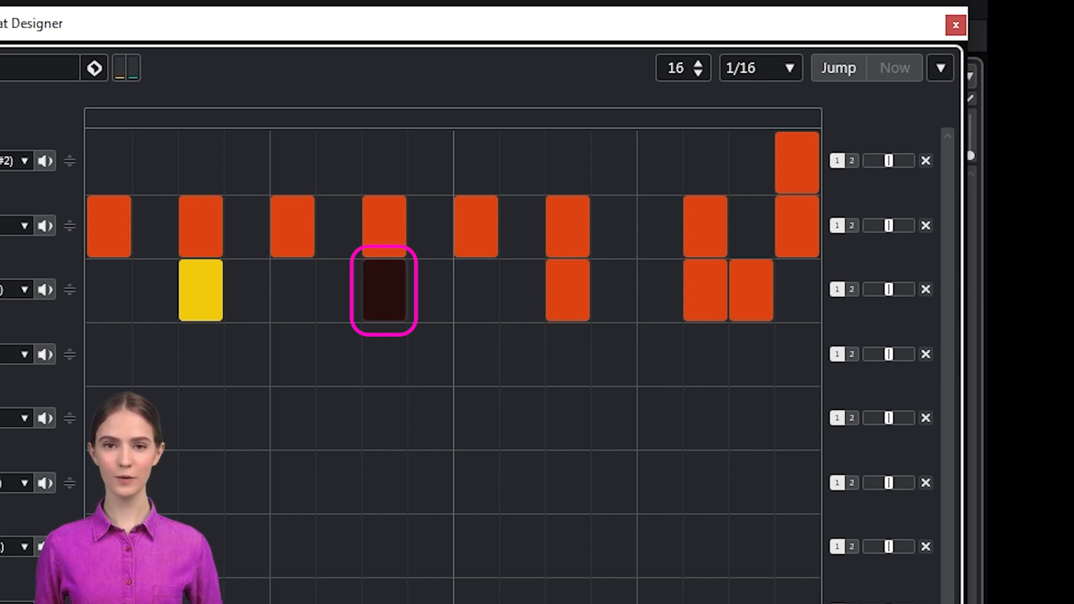
key("space")
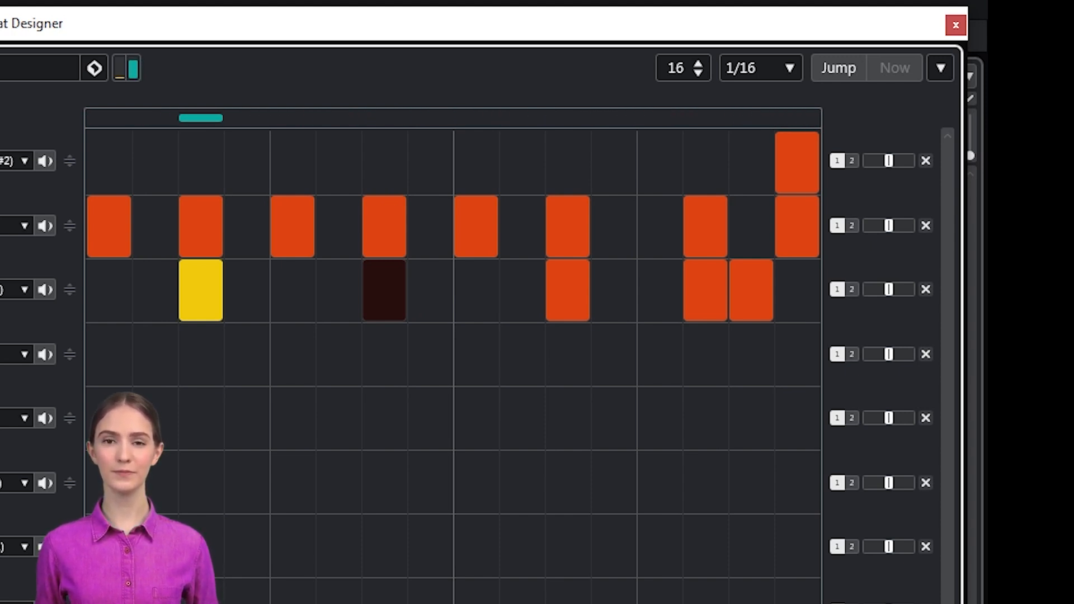
key("space")
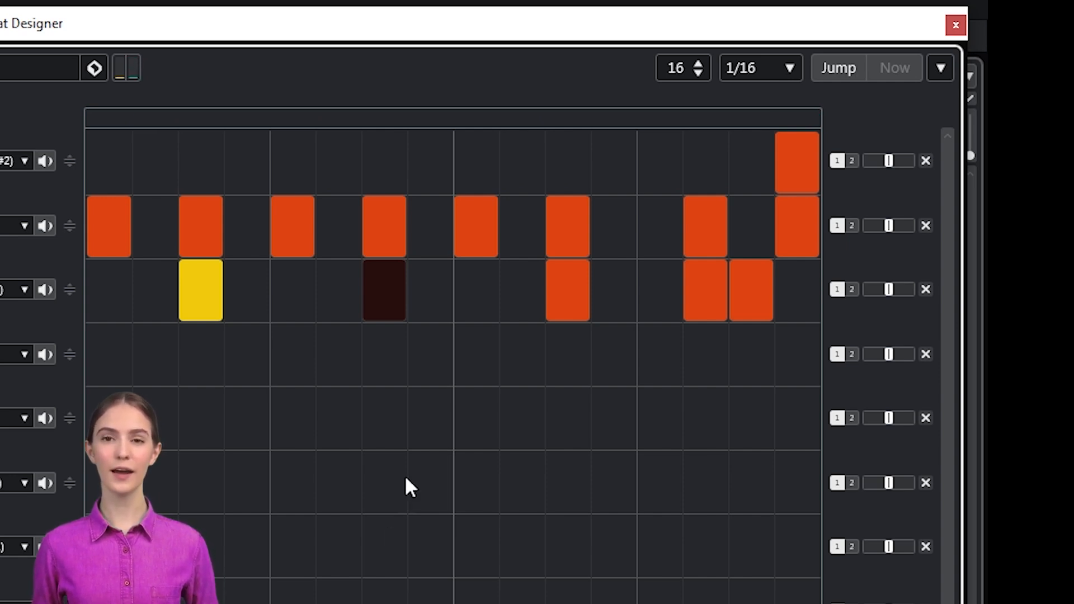
Remove the Bass Drum hit on step 9 and put it back.
left_click(486, 241)
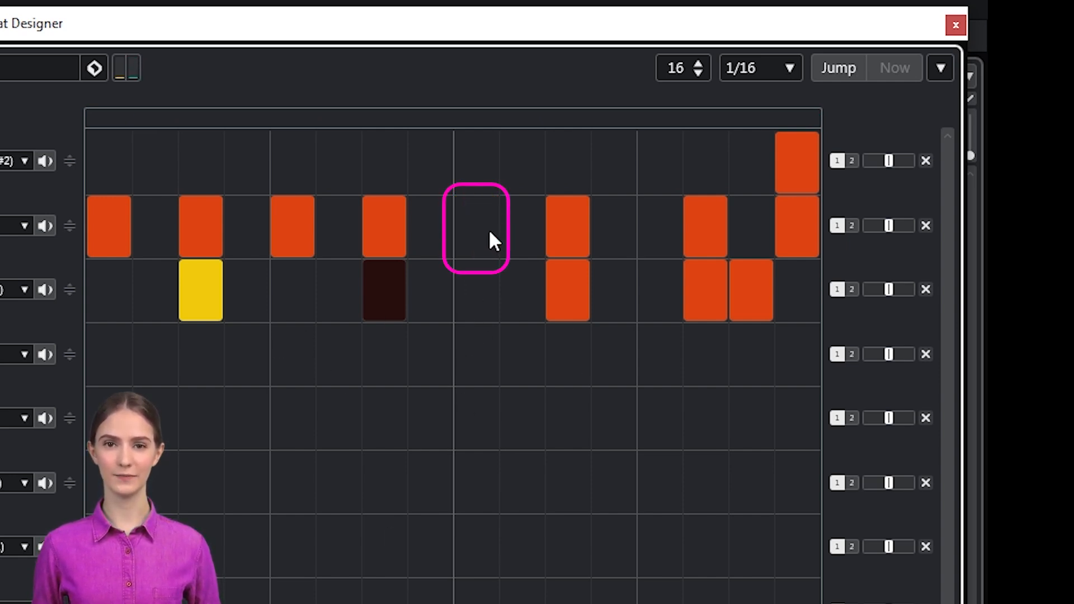
left_click(484, 229)
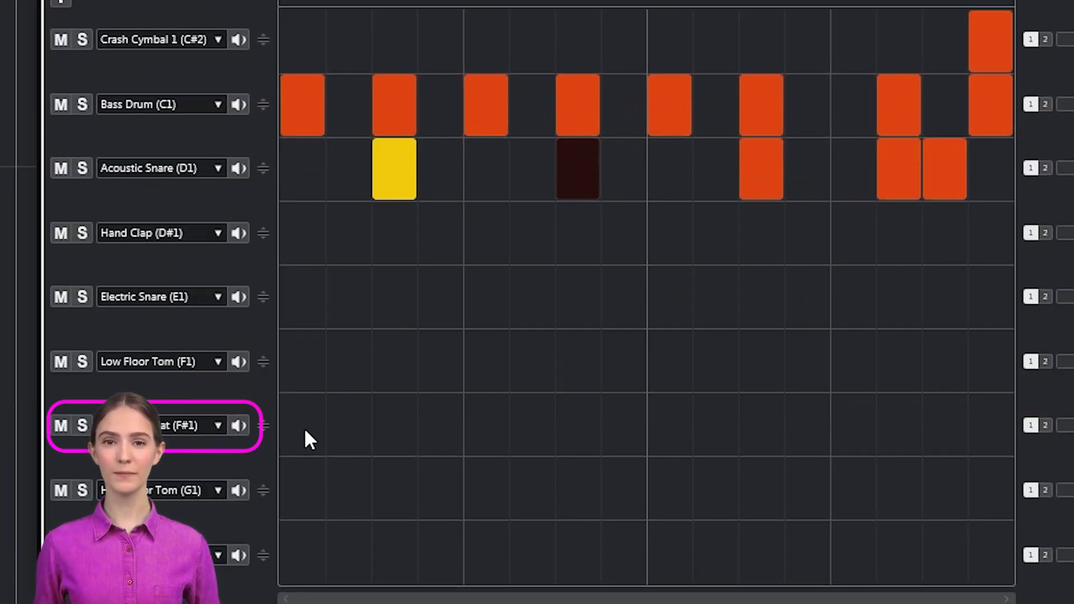
Fill all 16 steps of the Closed Hi-Hat lane in single sweeps and try erasing hits the same way.
mouse_move(305, 431)
left_mouse_down()
mouse_move(435, 414)
mouse_move(800, 403)
mouse_move(1002, 415)
left_mouse_up()
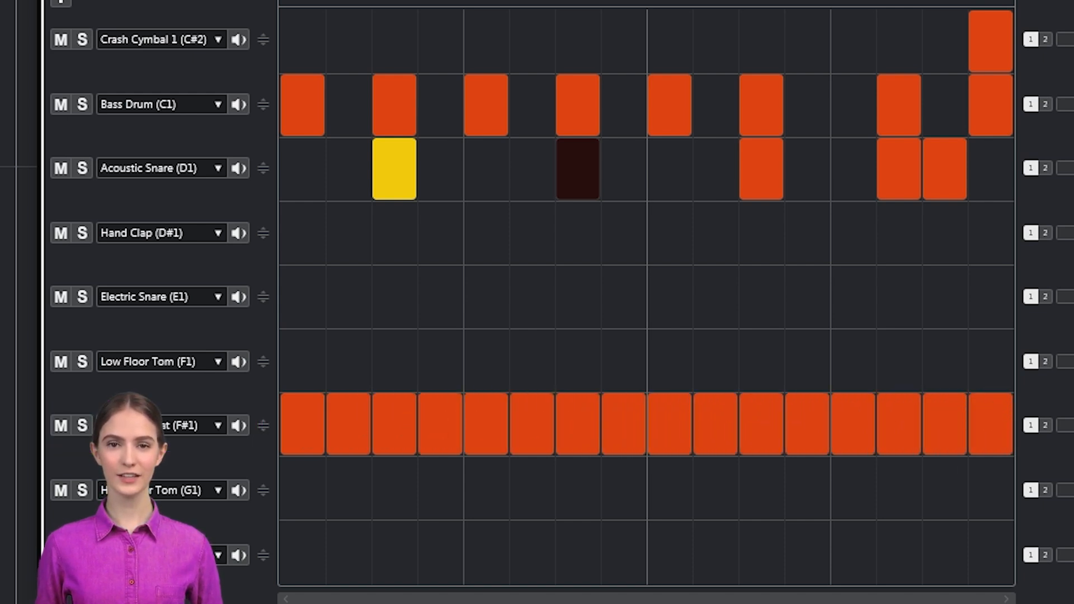
mouse_move(309, 425)
left_mouse_down()
mouse_move(329, 412)
mouse_move(988, 407)
left_mouse_up()
left_click_drag(333, 440, 995, 403)
left_click_drag(395, 436, 427, 435)
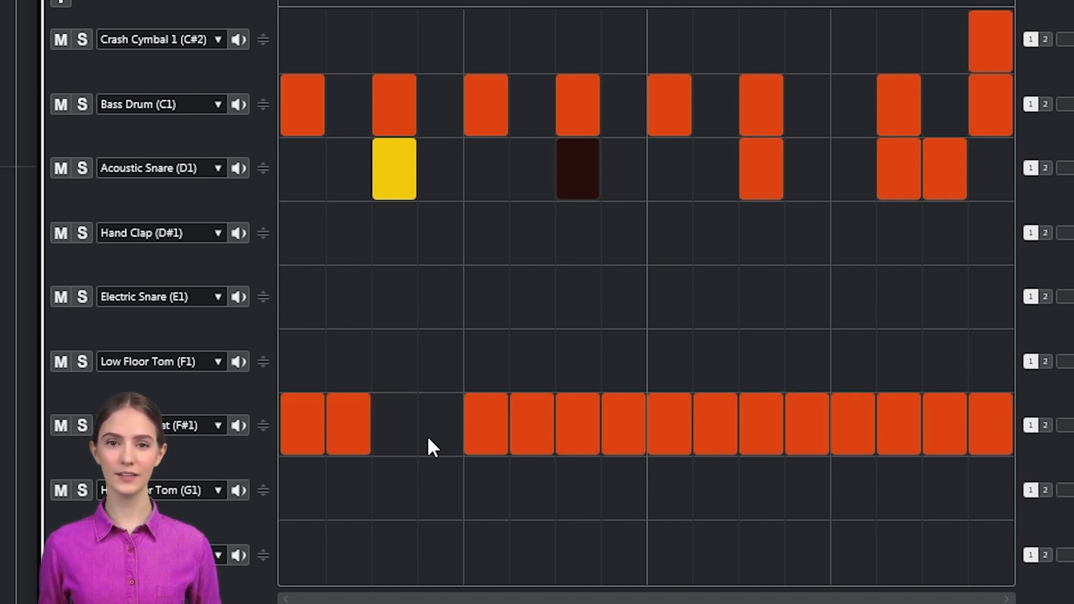
left_click_drag(675, 439, 807, 425)
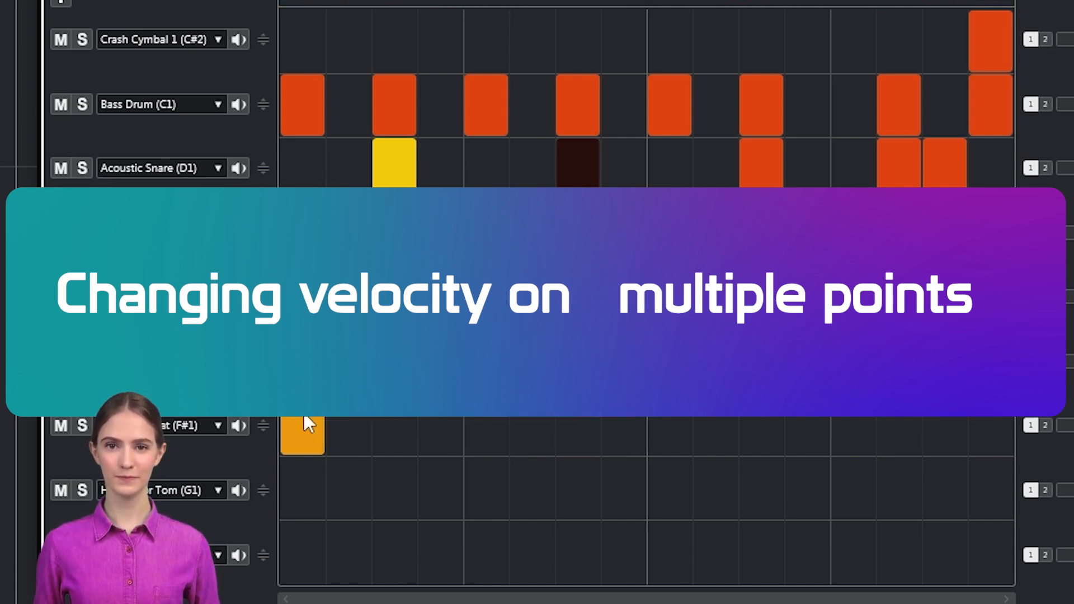
Fill all 16 steps of the Closed Hi-Hat lane with higher-velocity hits and slightly raise the velocity of the whole lane.
left_click_drag(302, 425, 990, 426)
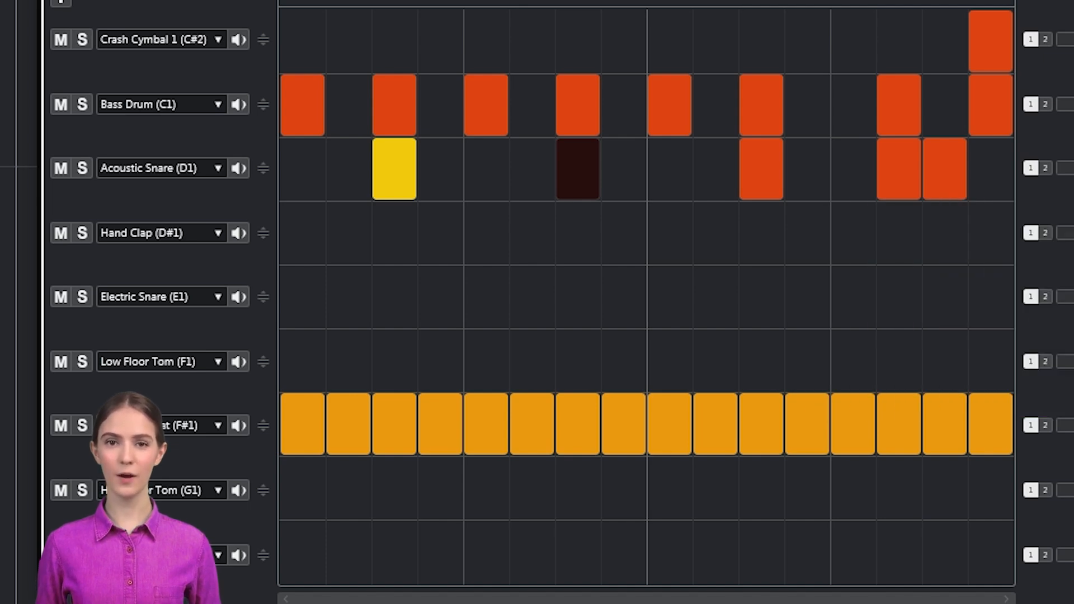
left_click_drag(310, 431, 347, 417)
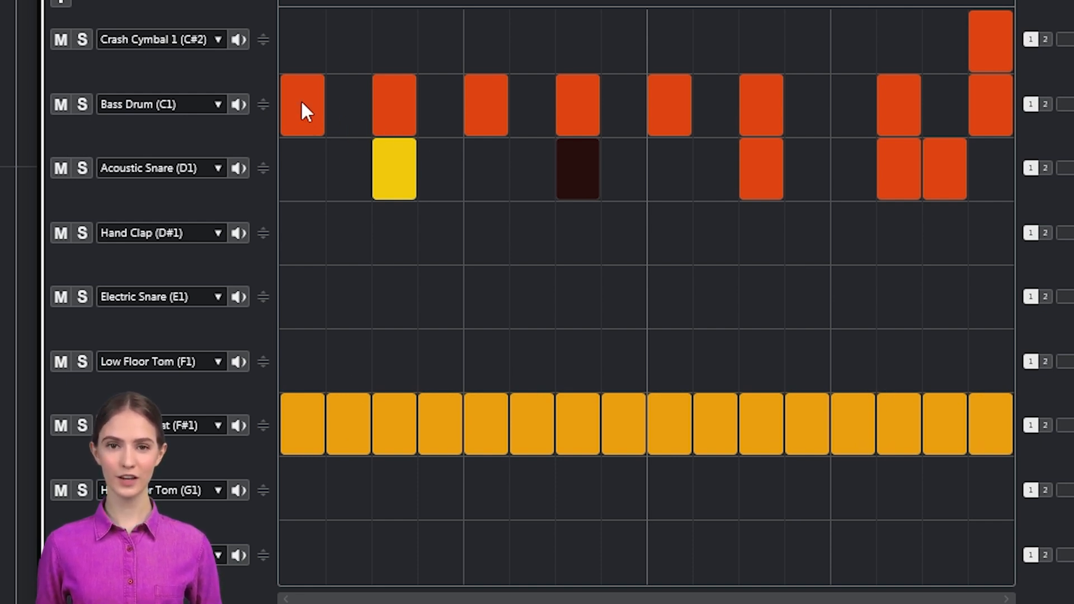
Lower the Bass Drum velocities on steps 5 and 11, raise them on steps 7 and 14, and raise the whole lane's velocities together.
mouse_move(301, 99)
left_mouse_down()
mouse_move(297, 129)
mouse_move(307, 100)
mouse_move(314, 108)
left_mouse_up()
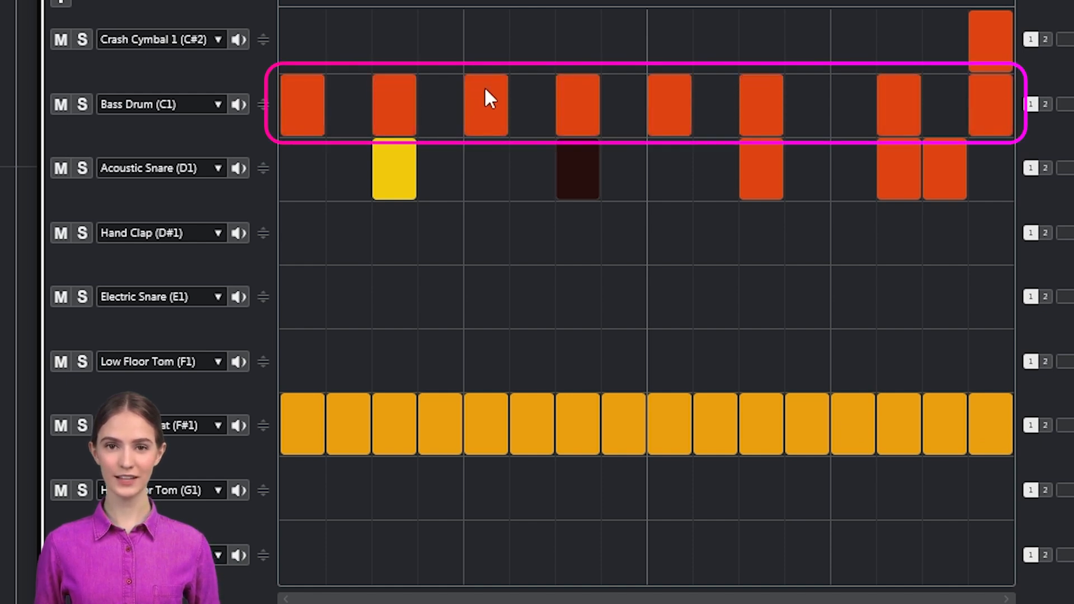
left_click_drag(483, 89, 484, 111)
left_click_drag(583, 106, 585, 94)
left_click_drag(750, 94, 772, 121)
mouse_move(892, 101)
left_mouse_down()
mouse_move(909, 81)
mouse_move(908, 55)
left_mouse_up()
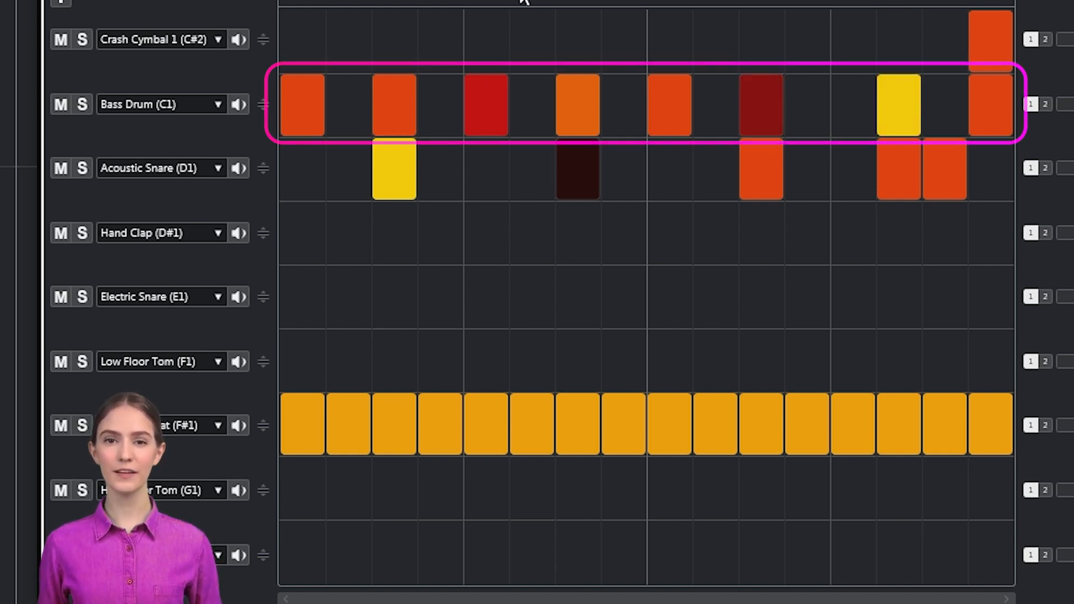
left_click_drag(298, 95, 323, 136)
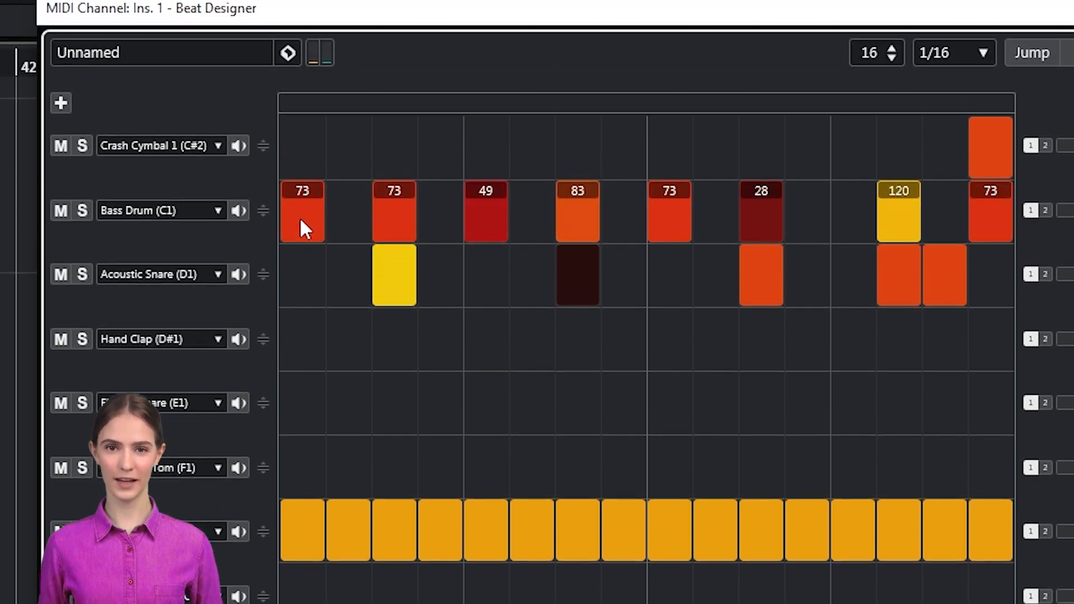
left_click_drag(323, 331, 339, 276)
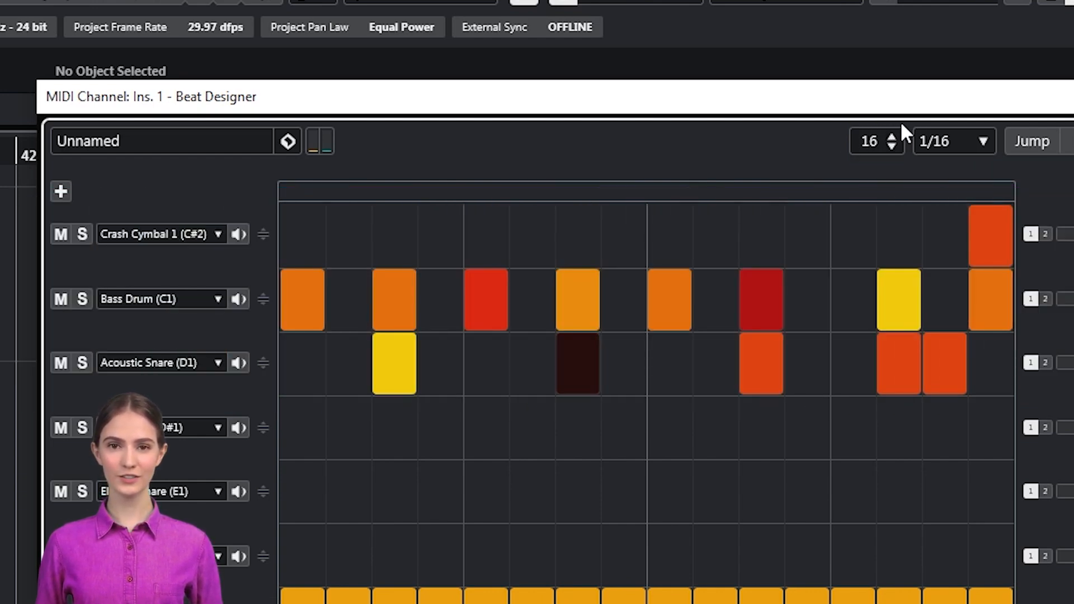
Set the number of steps in the pattern to 32.
double_click(876, 147)
type("32")
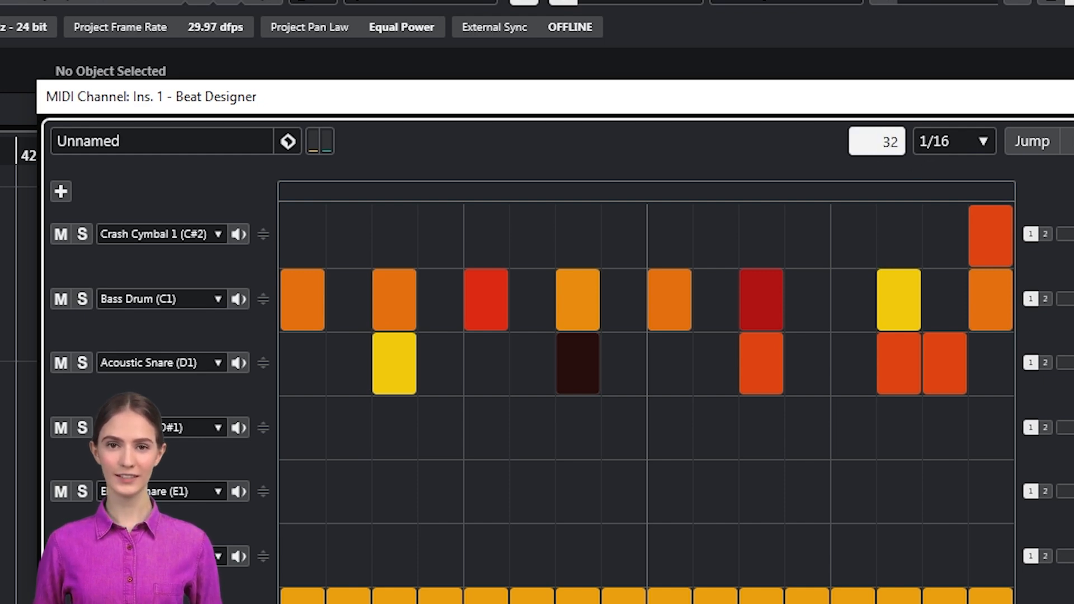
key("Return")
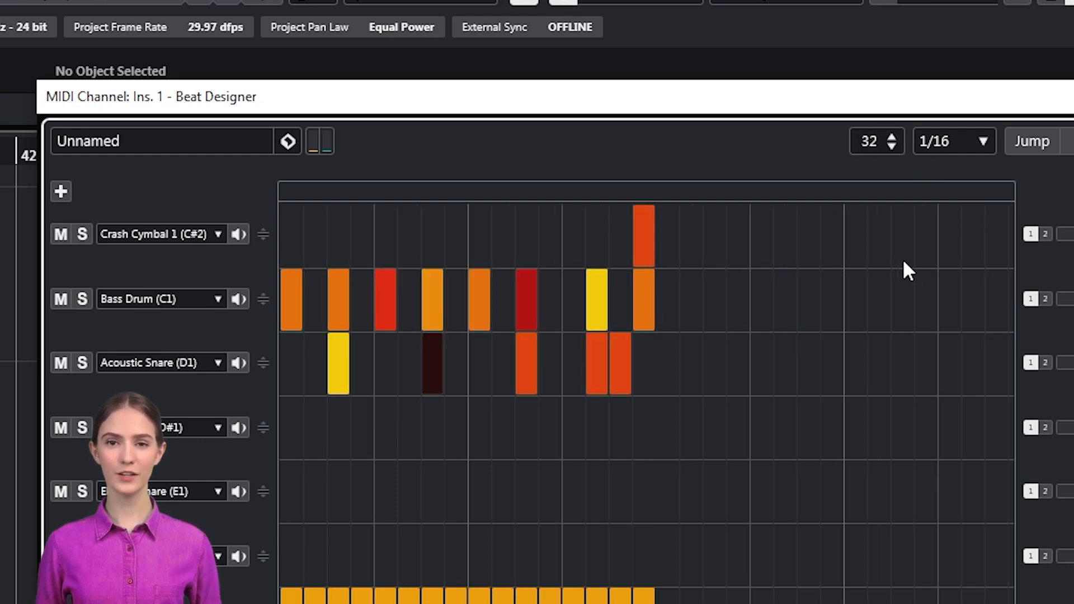
Set the pattern's step resolution to 1/2 and play it back.
left_click(961, 138)
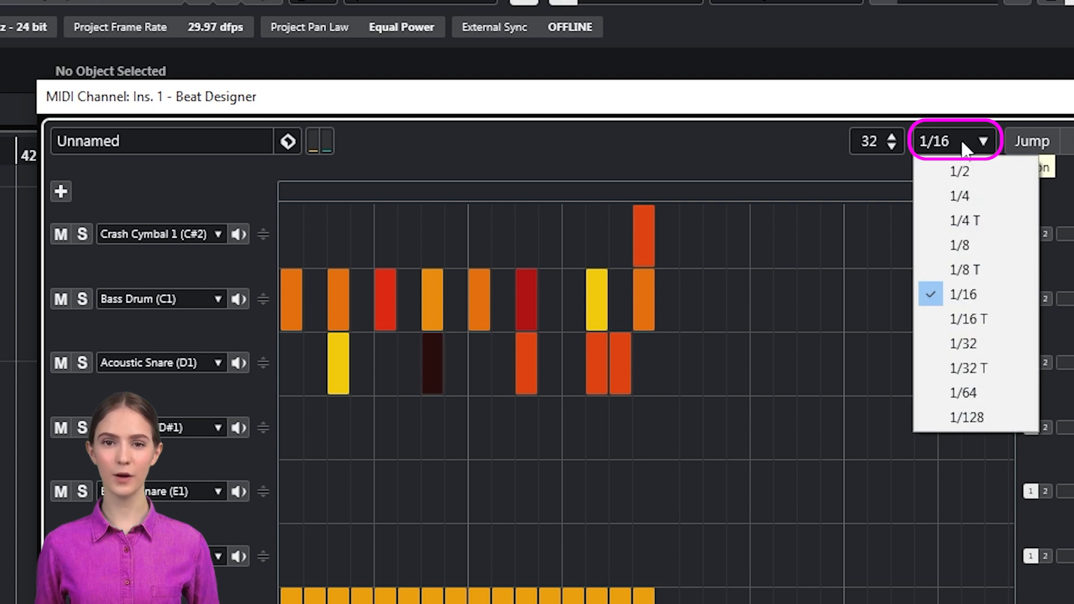
left_click(962, 170)
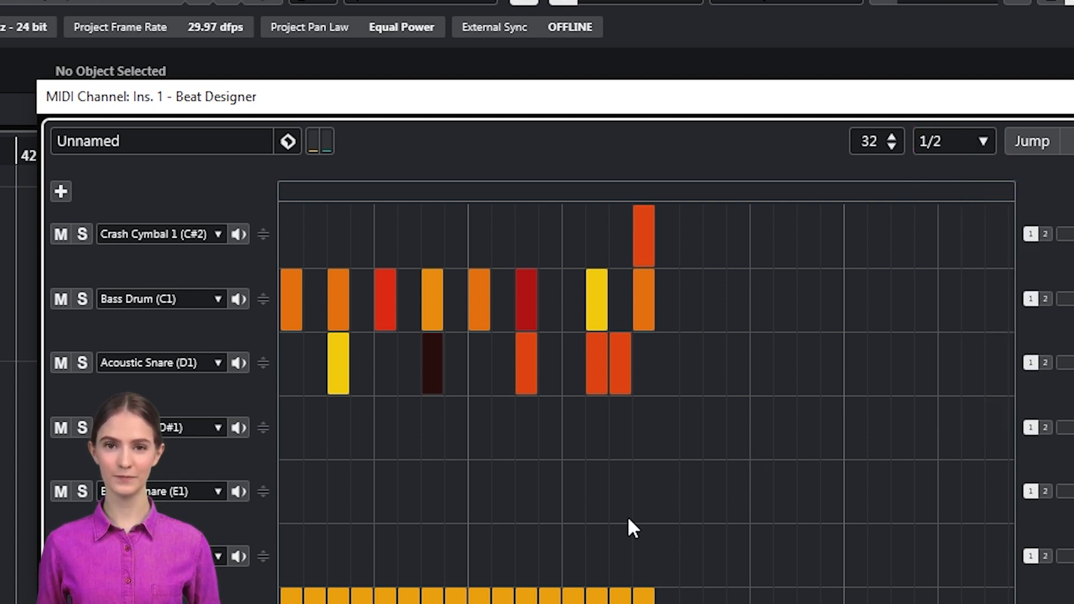
key("space")
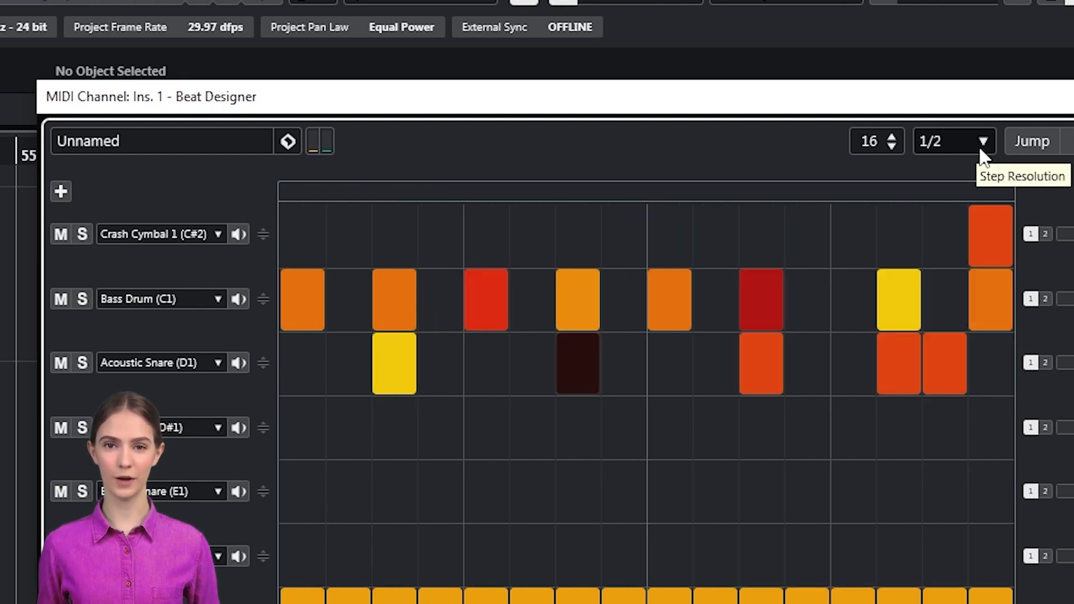
Set the pattern's step resolution to 1/32 and play it back.
left_click(983, 142)
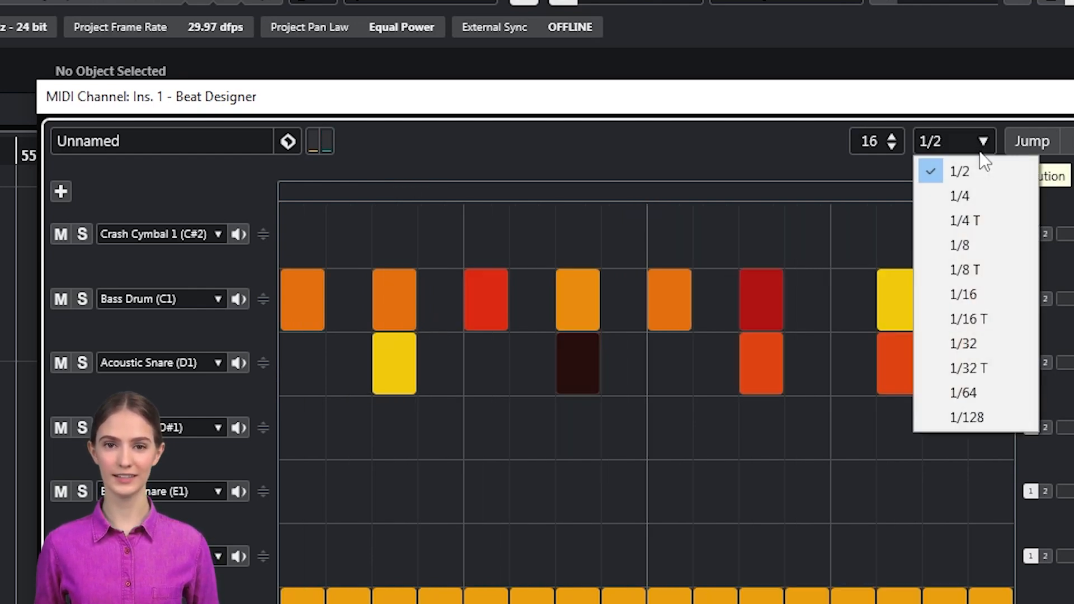
left_click(973, 343)
key("space")
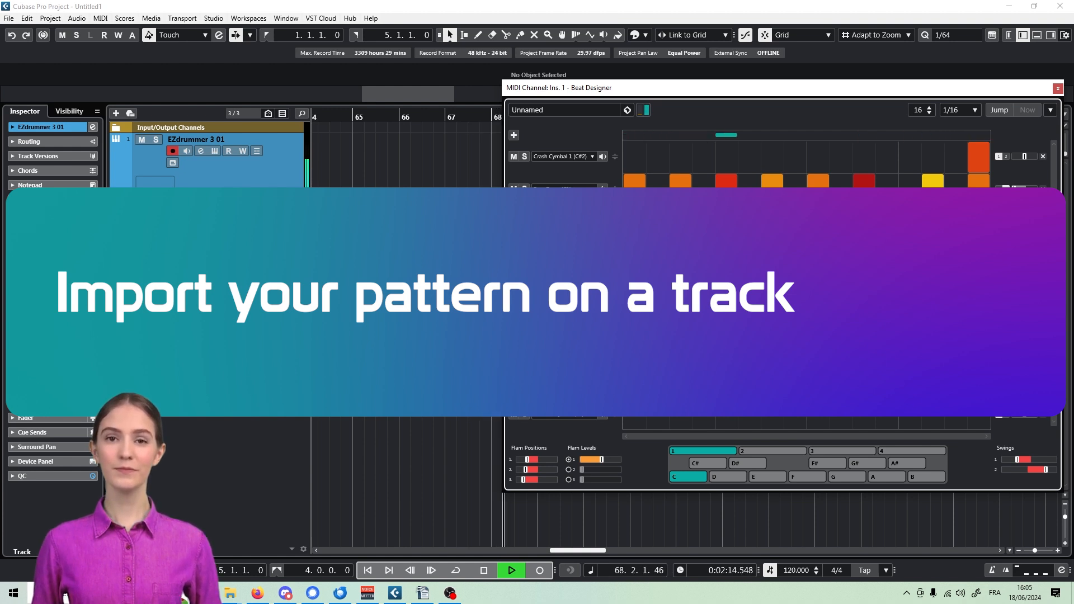
Stop playback and slightly lower the pattern's first swing setting.
key("space")
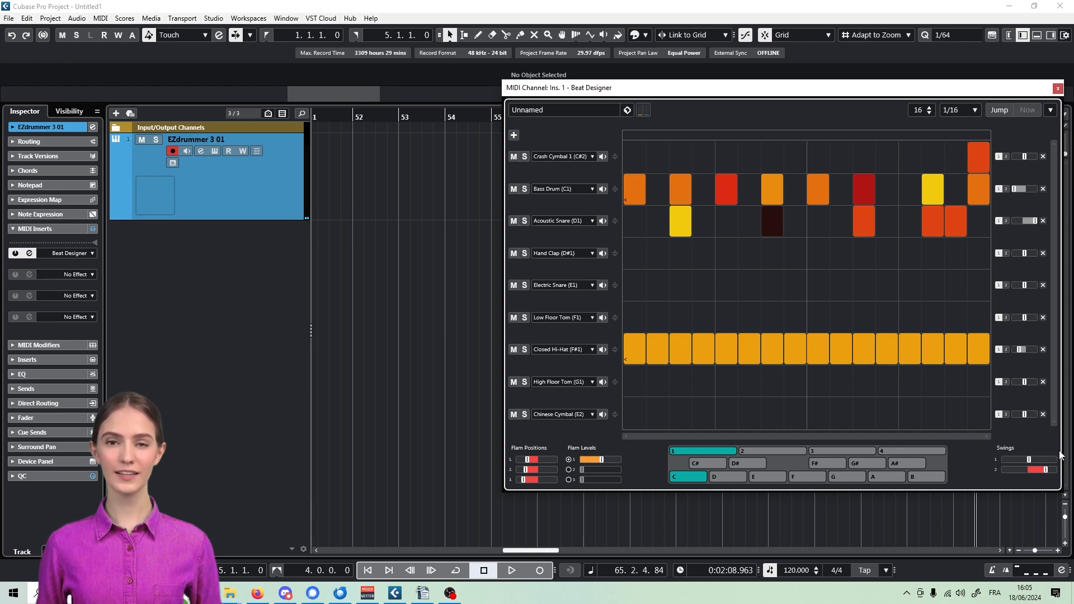
left_click_drag(1028, 460, 1024, 459)
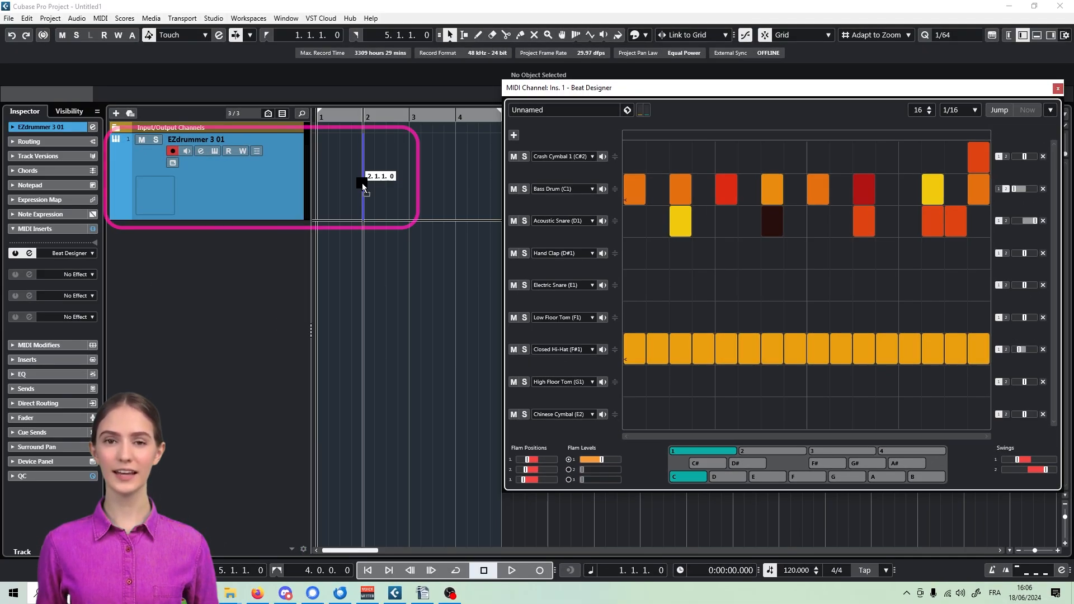
Insert the pattern on the EZdrummer 3 track at bar 2, try trimming the part's empty start, and delete the part.
left_click_drag(361, 183, 361, 183)
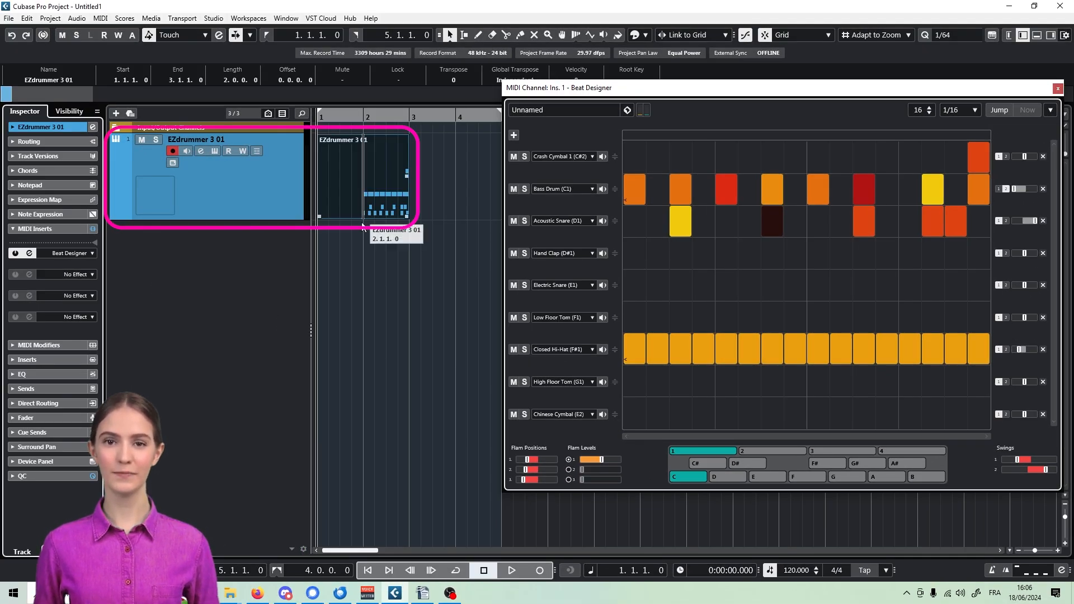
mouse_move(318, 217)
left_mouse_down()
mouse_move(387, 198)
mouse_move(329, 217)
left_mouse_up()
key("h")
key("g")
left_click(346, 240)
key("Delete")
Reset the Bass Drum lane's timing offset and place the C pattern on the EZdrummer 3 track at bar 2.
left_click(1025, 189, "ctrl")
left_click_drag(690, 480, 364, 217)
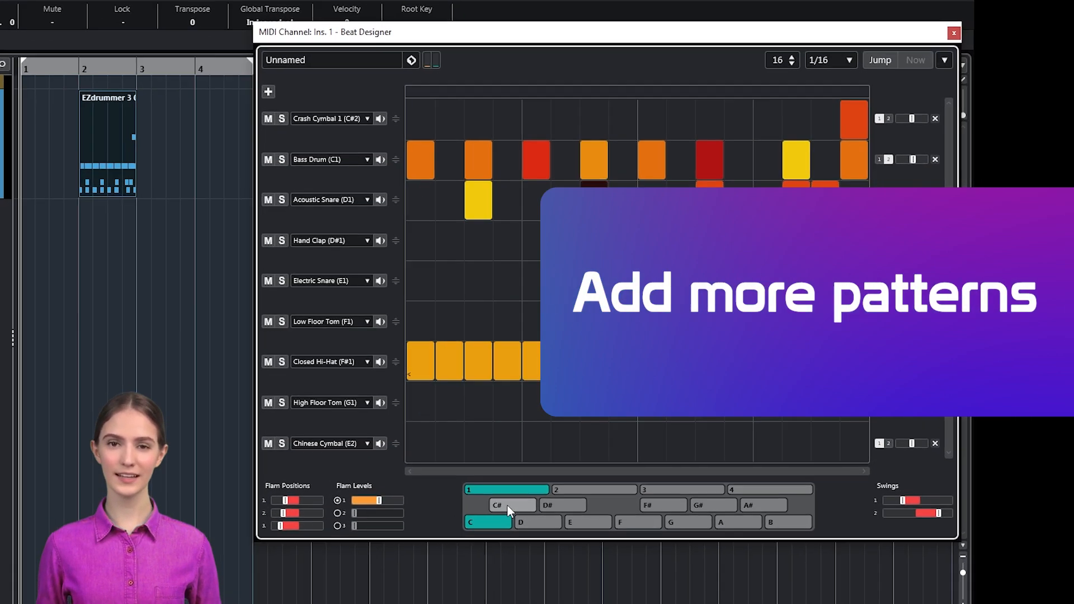
Switch to the empty C# pattern and add Bass Drum hits on steps 1, 6, 7, 13 and 14.
left_click(704, 465)
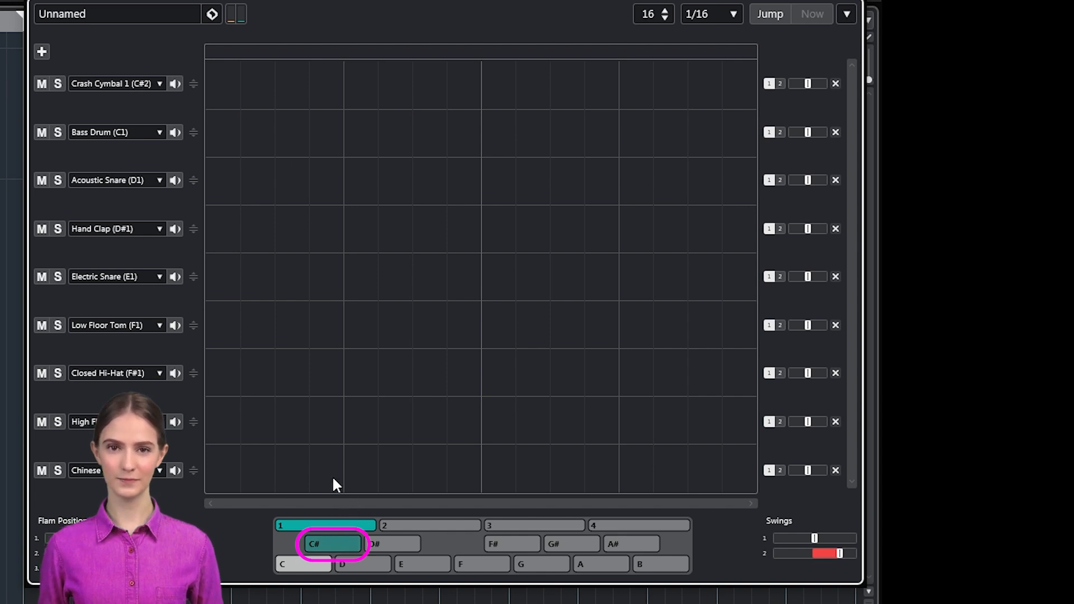
left_click(222, 133)
left_click(396, 132)
left_click(429, 133)
left_click(636, 133)
left_click(670, 132)
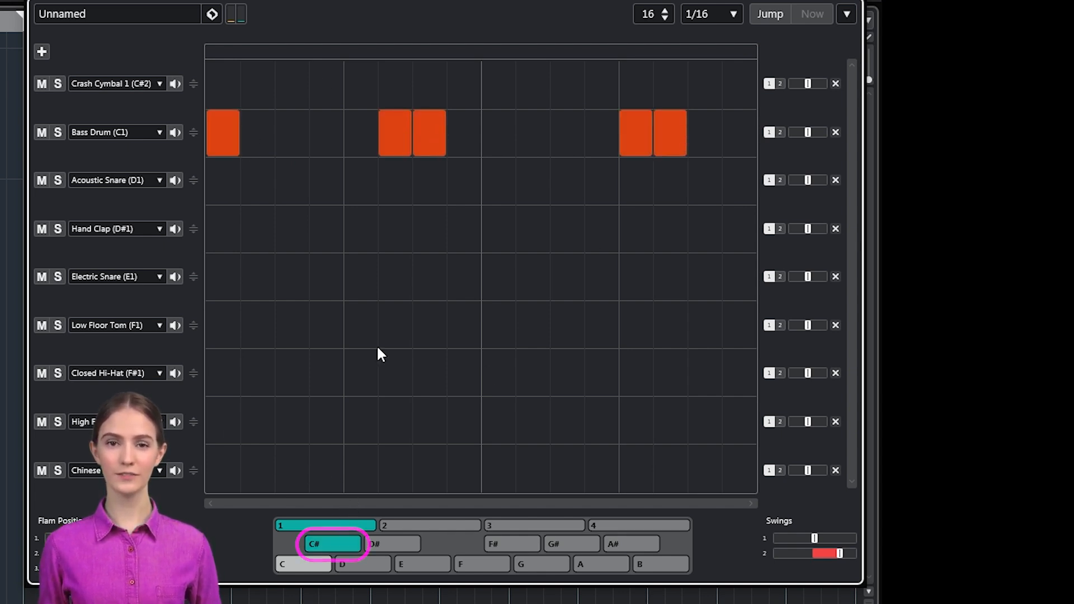
Add Acoustic Snare hits on steps 5, 13, 15 and 16 and a Crash Cymbal 1 hit on step 16.
left_click(705, 180)
left_click(739, 180)
left_click(739, 84)
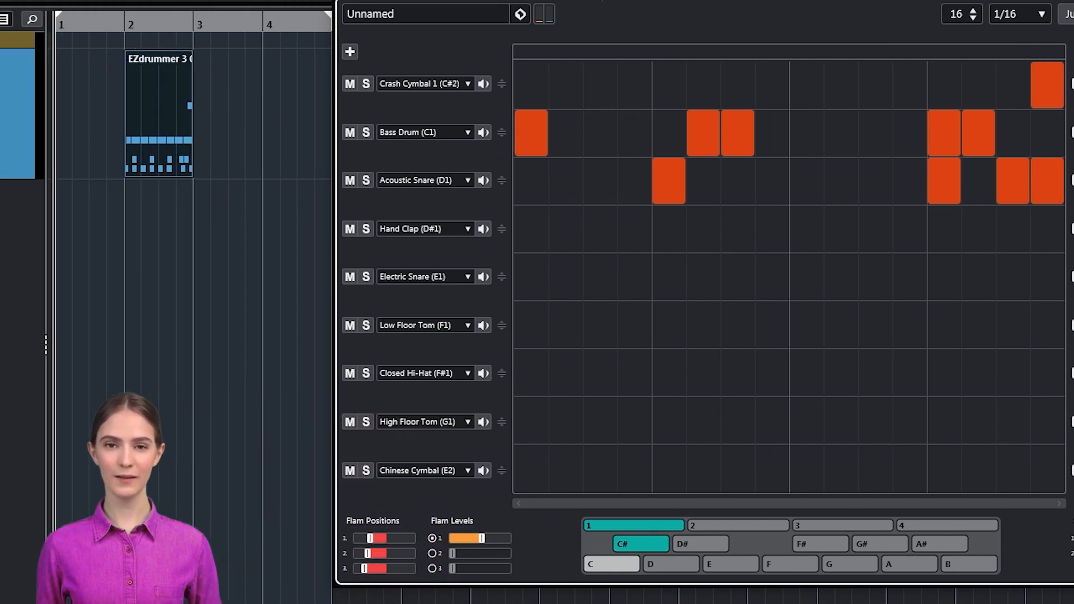
Copy the bar 2 part to bars 3 and 4 and place the C# pattern on the track at bar 5.
scroll(489, 375, "right", 3)
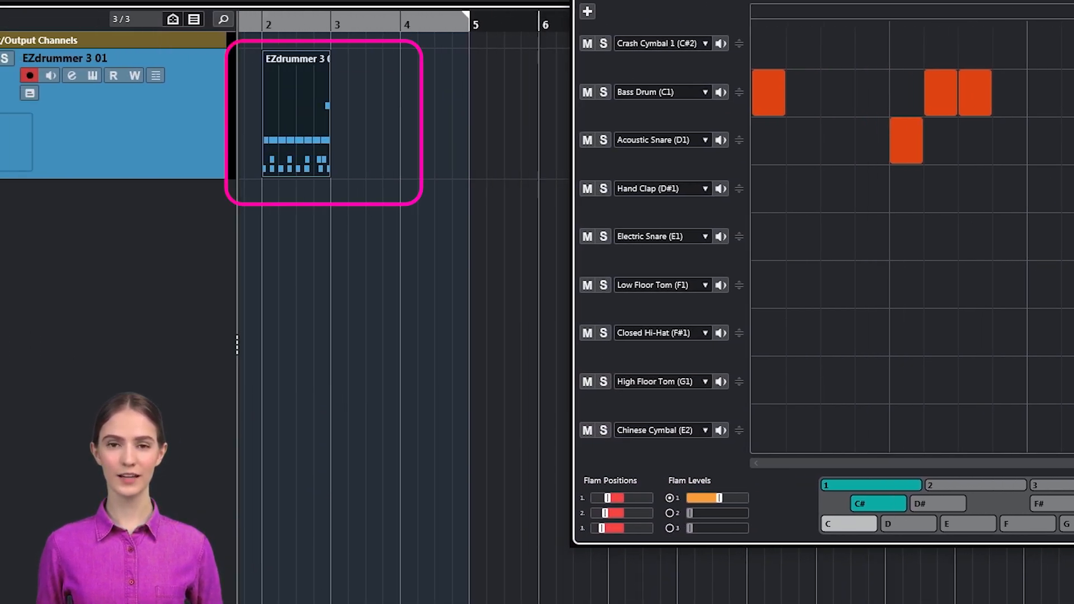
left_click_drag(264, 115, 360, 121)
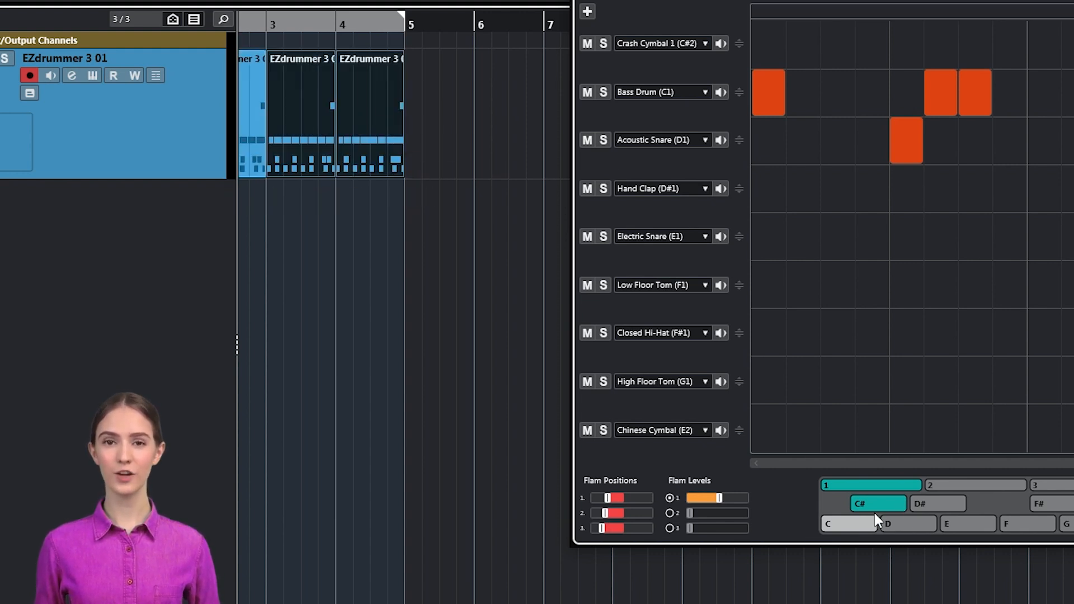
left_click_drag(867, 495, 411, 113)
Select all four drum parts, set the locators around them from bar 2 to bar 6, and turn on cycle playback.
left_click_drag(505, 117, 243, 102)
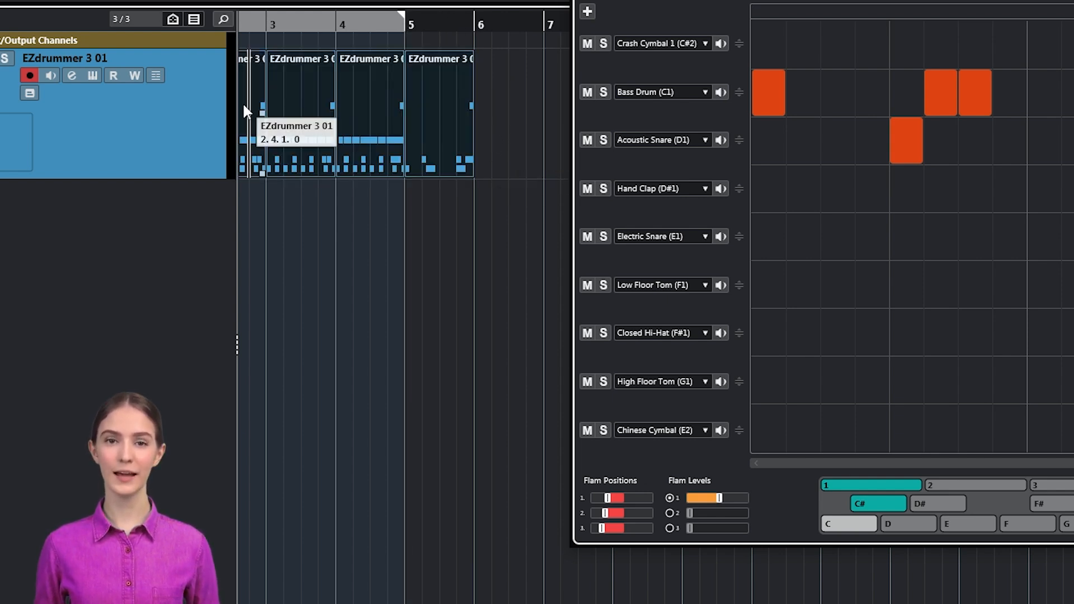
key("p")
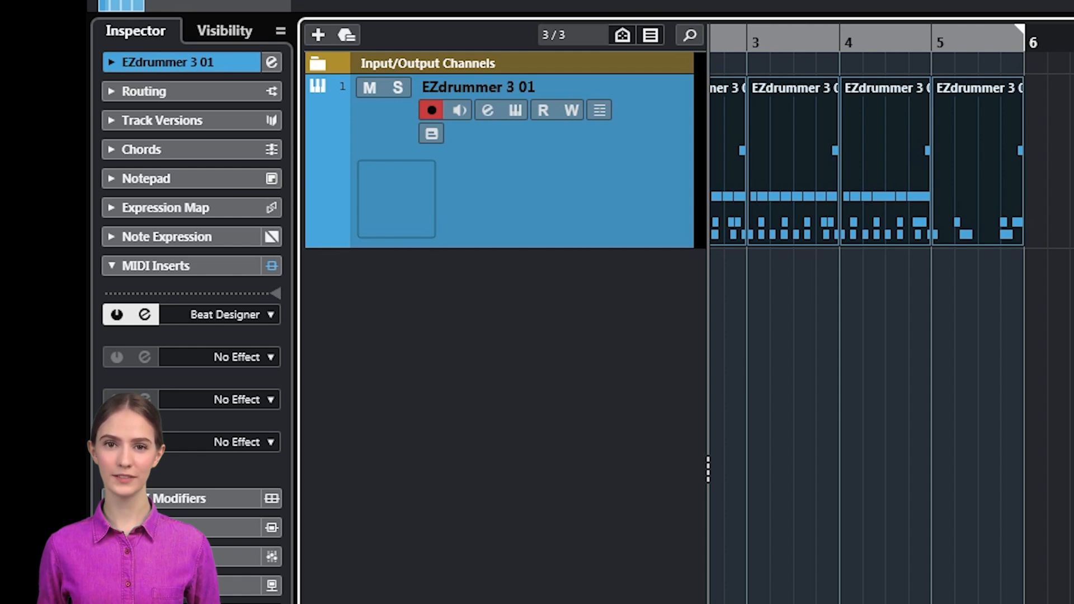
key("KP_Divide")
scroll(890, 336, "left", 3)
scroll(889, 336, "right", 1)
Play the arrangement from bar 2 and deactivate the Beat Designer insert on the EZdrummer 3 track.
left_click(752, 45)
key("space")
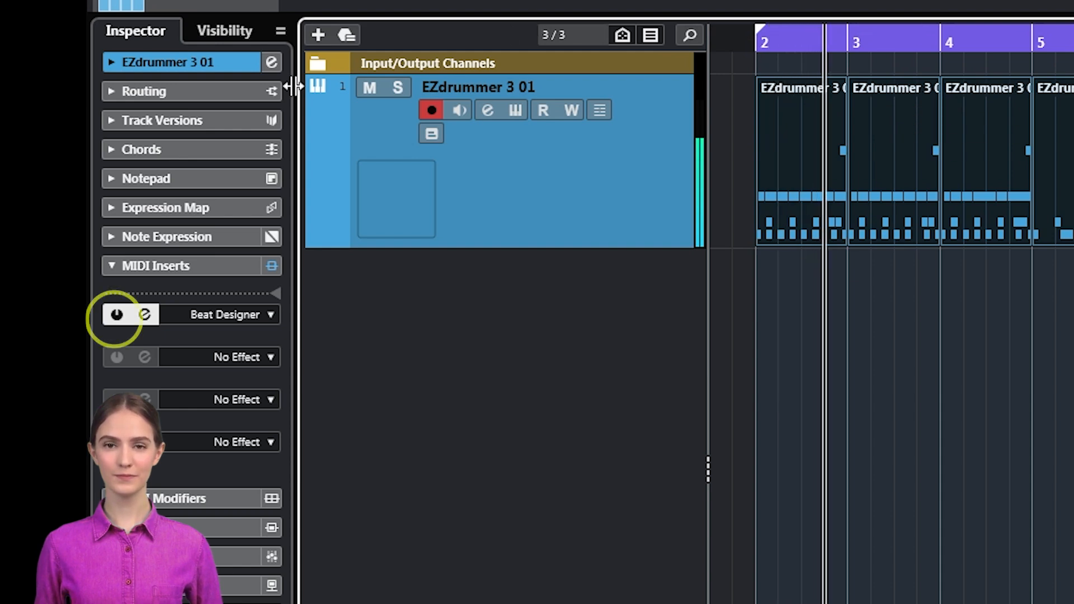
left_click(115, 316)
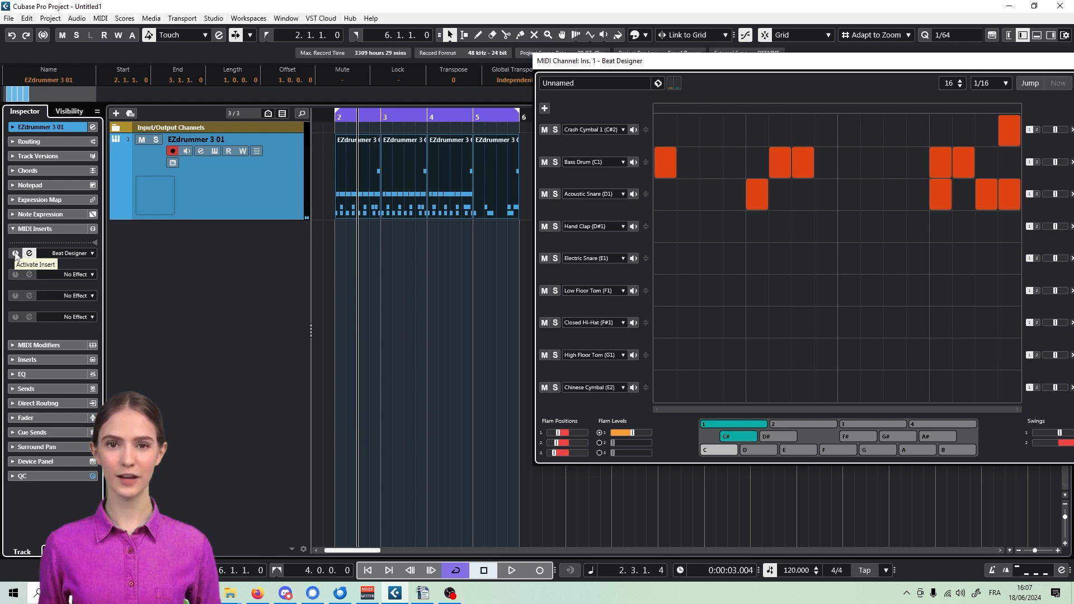
left_click(16, 254)
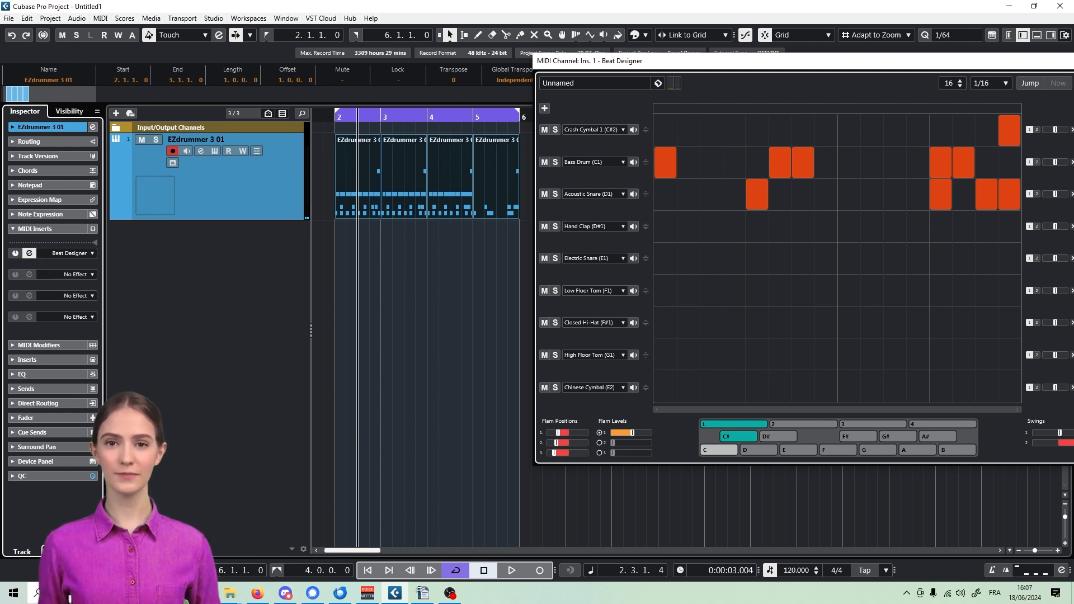